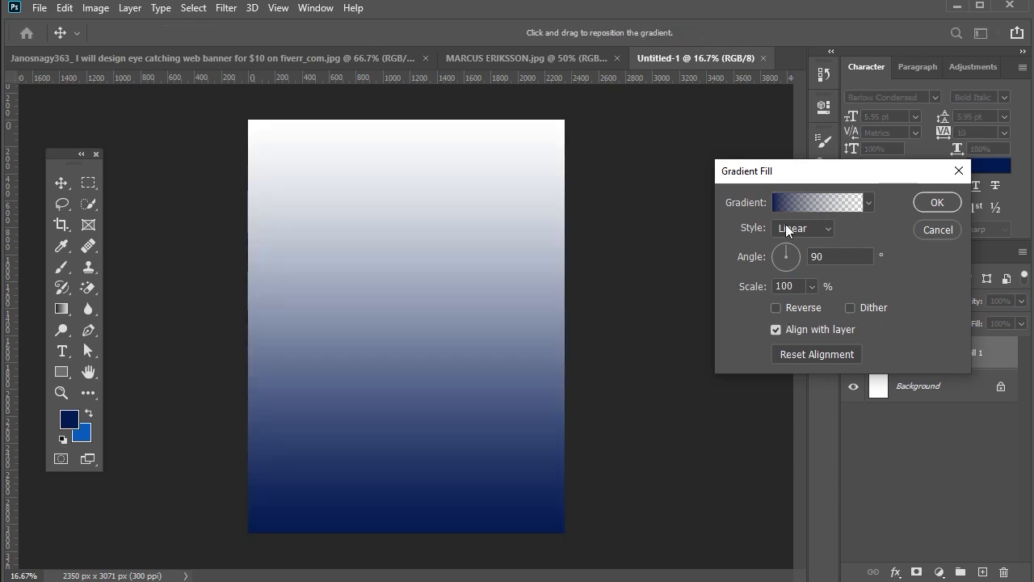
# Change the gradient fill to the dark-blue-to-blue foreground-to-background preset from the Basics group.
pyautogui.click(812, 202)
pyautogui.click(668, 228)
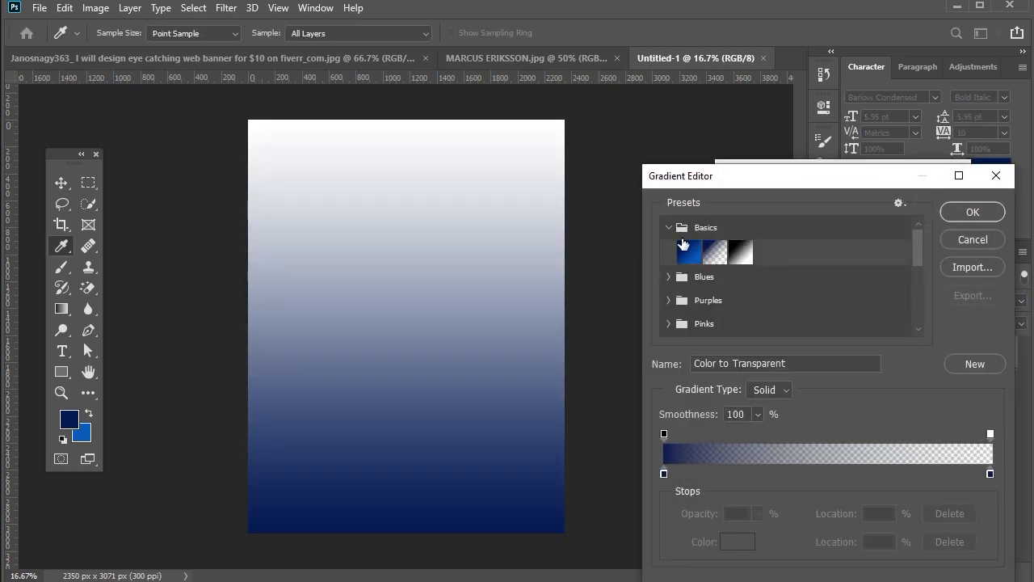
pyautogui.click(687, 249)
pyautogui.click(960, 211)
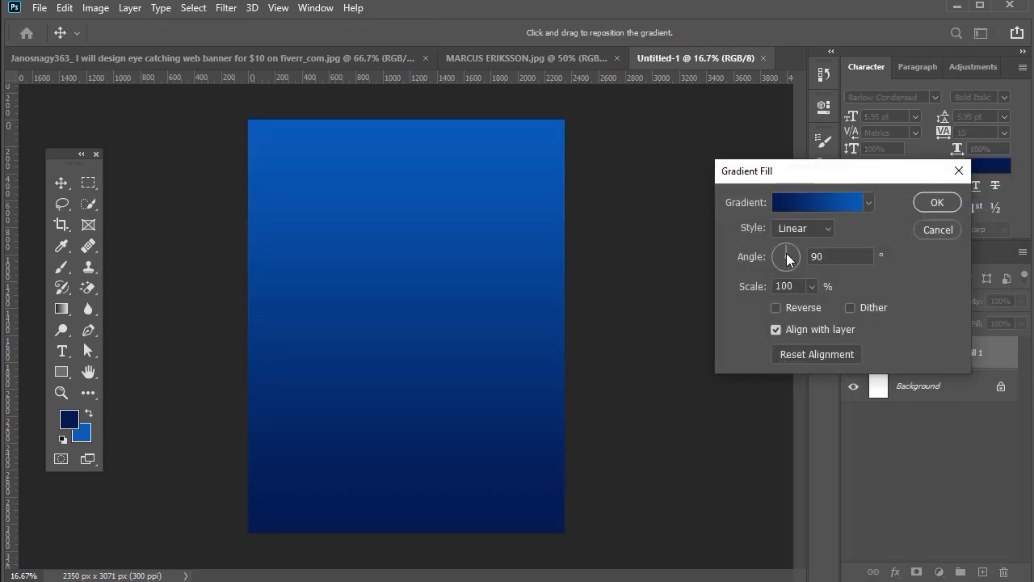
# Reverse and dither the gradient fill, make it Radial, set its scale to 187% and apply it.
pyautogui.click(776, 308)
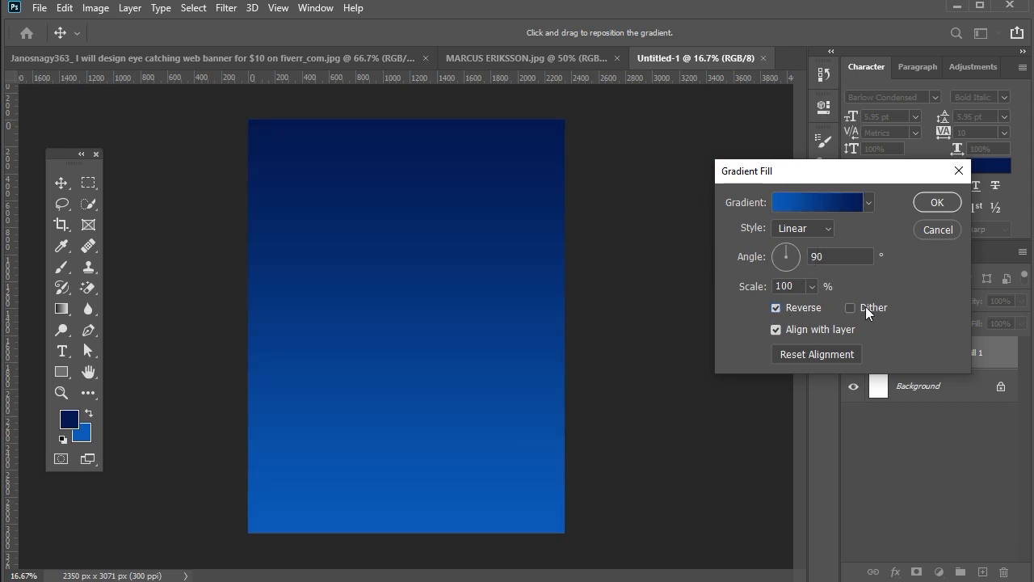
pyautogui.click(849, 308)
pyautogui.click(791, 227)
pyautogui.click(790, 257)
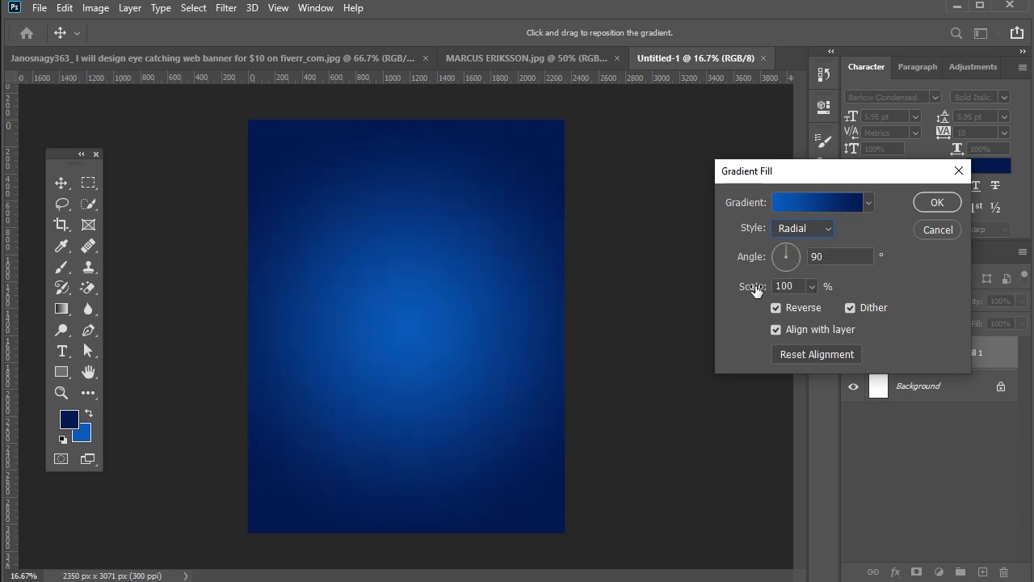
pyautogui.moveTo(754, 289); pyautogui.dragTo(826, 285)
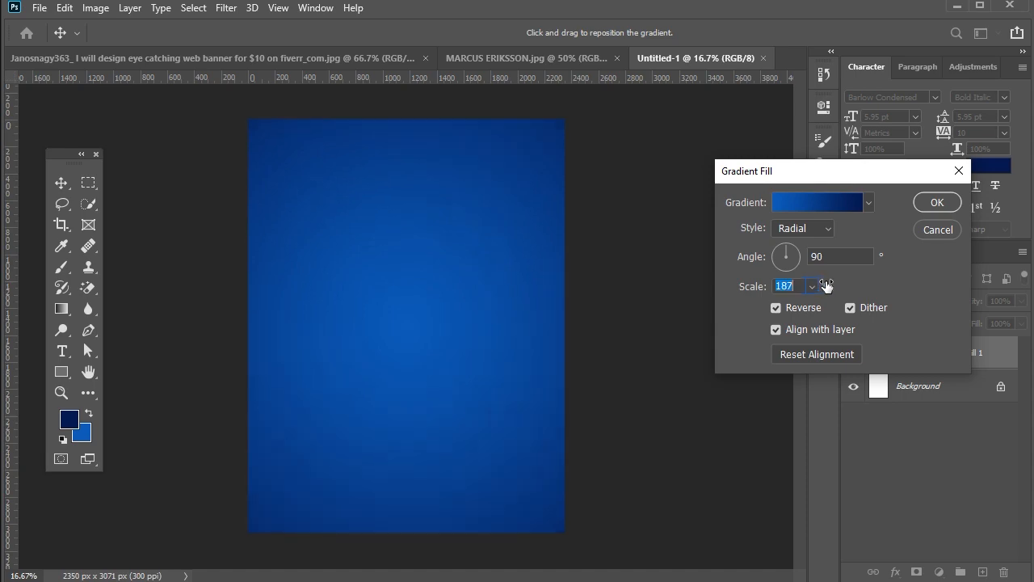
pyautogui.click(940, 209)
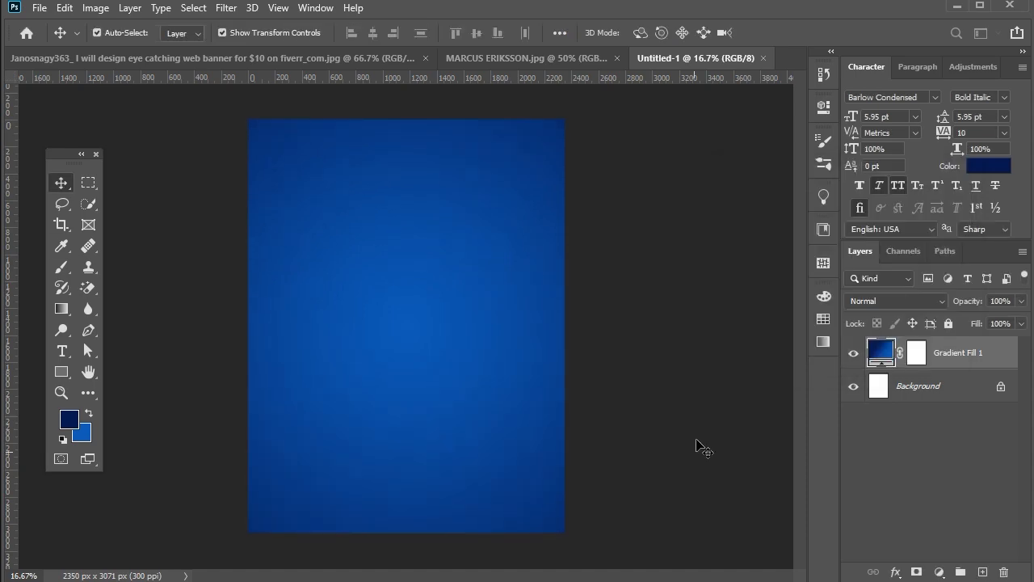
# In the athlete photo's document, select the subject and mask out the background around him.
pyautogui.click(510, 63)
pyautogui.click(194, 8)
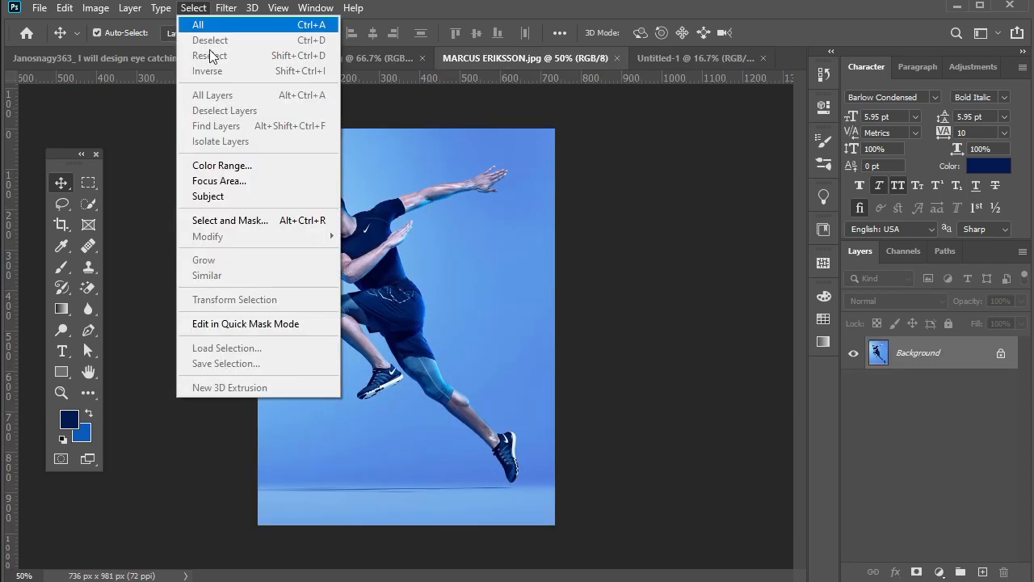
pyautogui.click(206, 195)
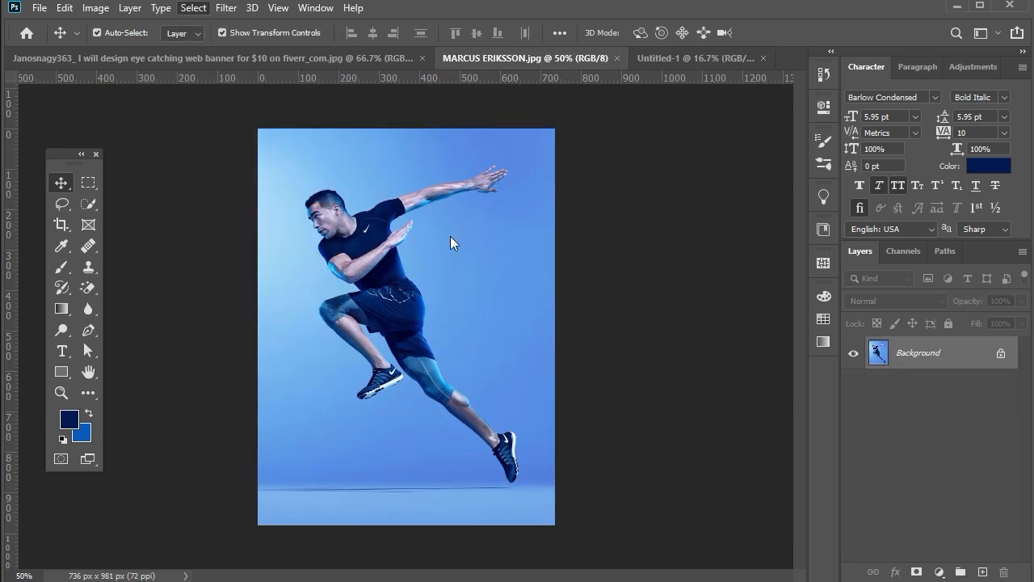
pyautogui.click(918, 572)
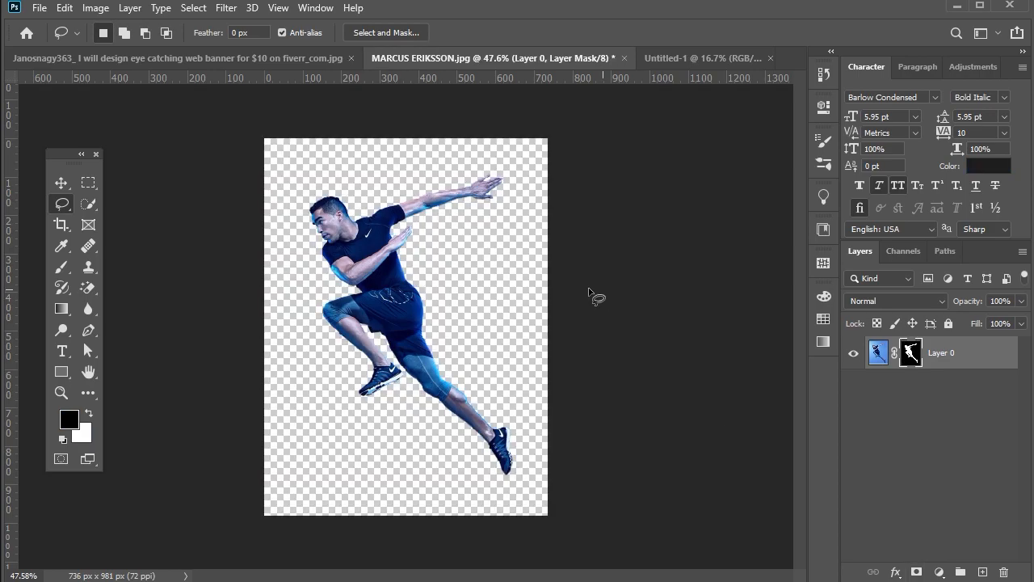
# Convert the masked athlete layer to a Smart Object and place it in the Untitled-1 document.
pyautogui.click(61, 183)
pyautogui.hotkey('ctrl', '2')
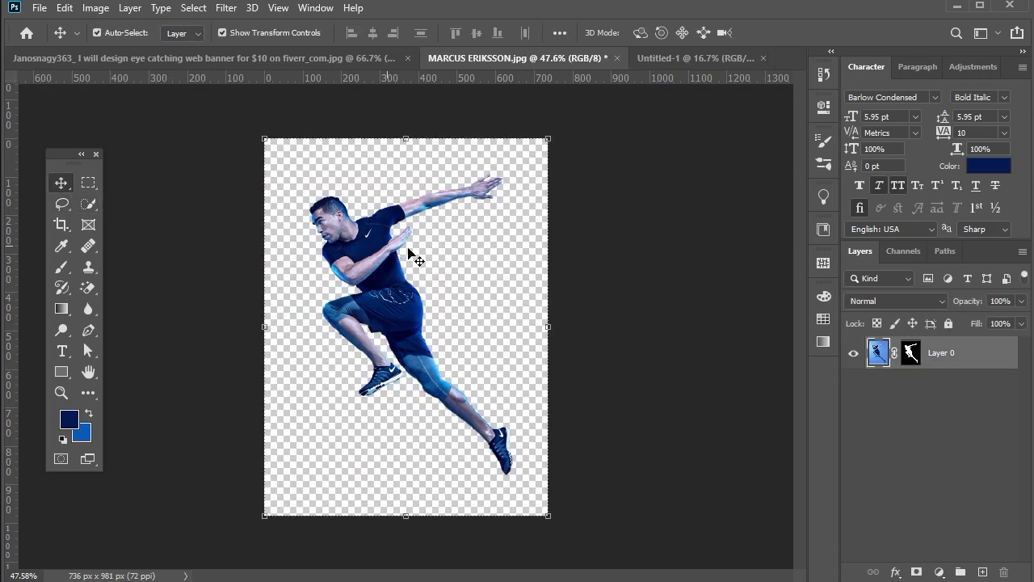
pyautogui.rightClick(953, 362)
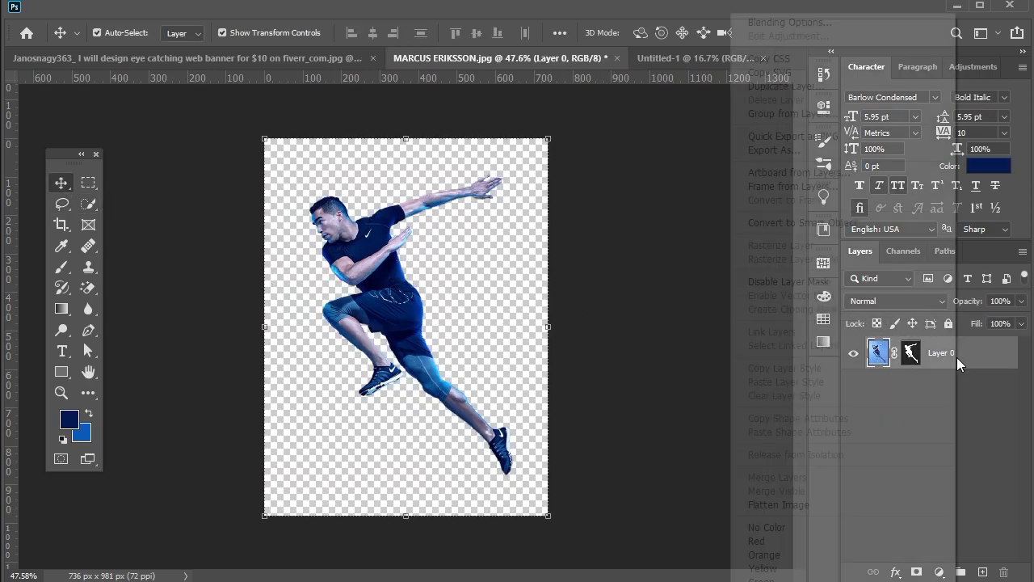
pyautogui.click(853, 232)
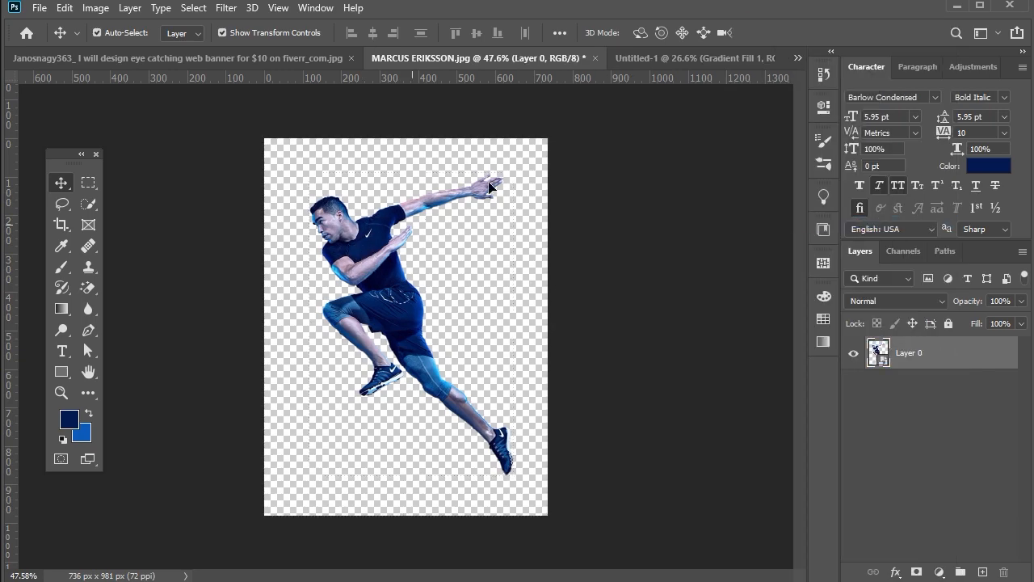
pyautogui.moveTo(360, 250); pyautogui.dragTo(650, 283)
pyautogui.click(651, 282)
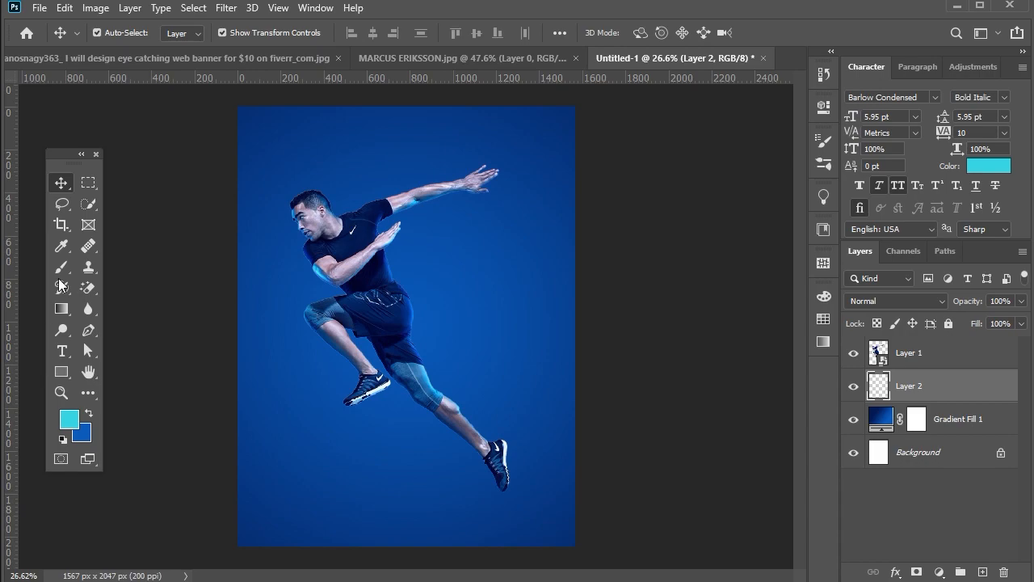
# Paint a soft glow in colour 0676e4 behind the athlete on Layer 2 with a 1600 px brush.
pyautogui.click(61, 268)
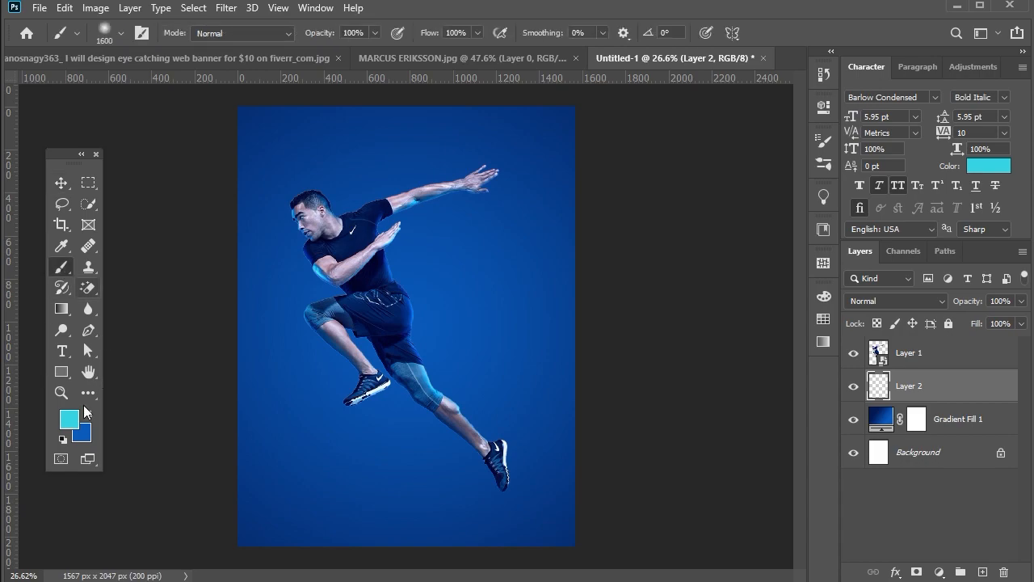
pyautogui.click(72, 420)
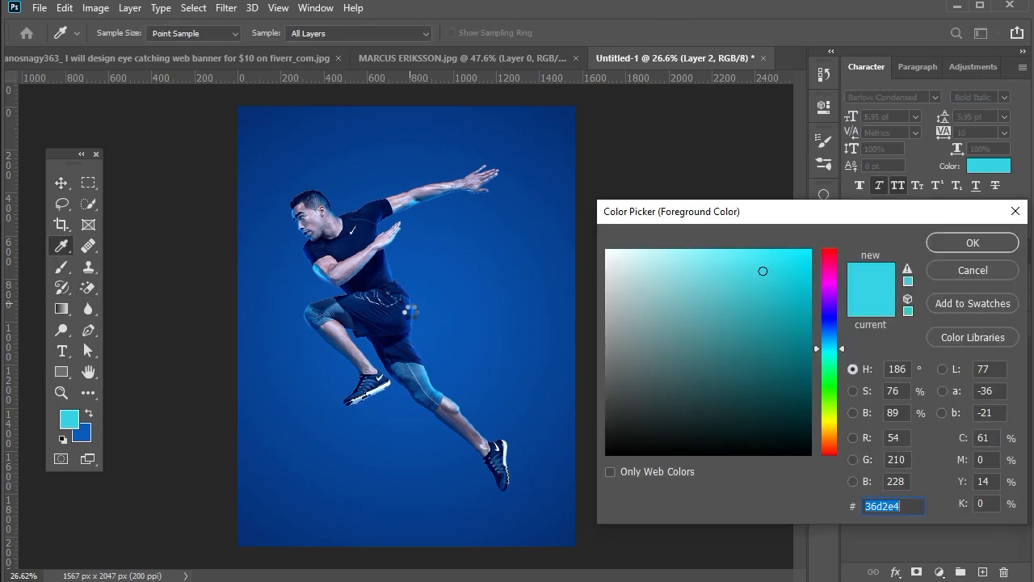
pyautogui.click(413, 312)
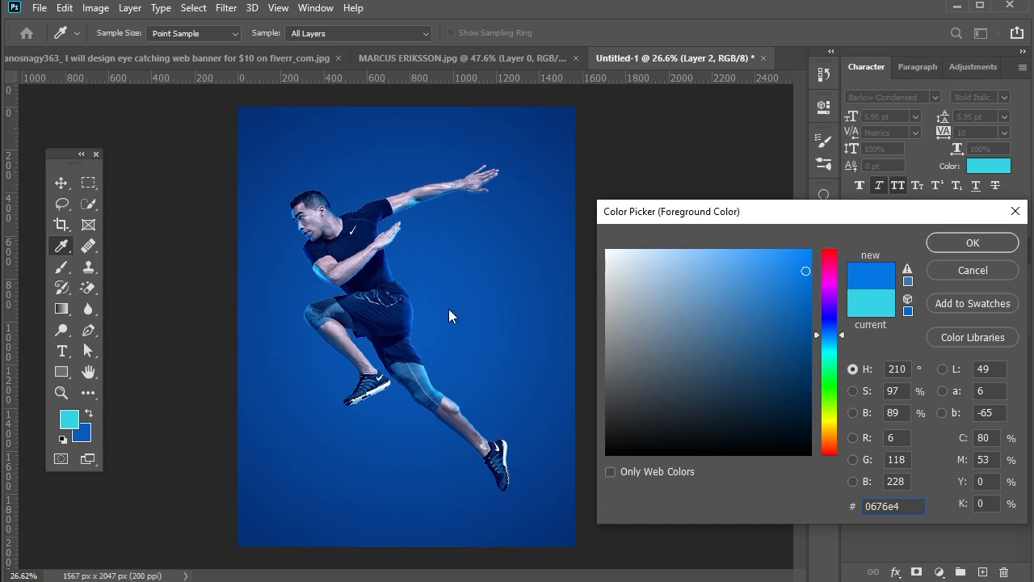
pyautogui.press('Return')
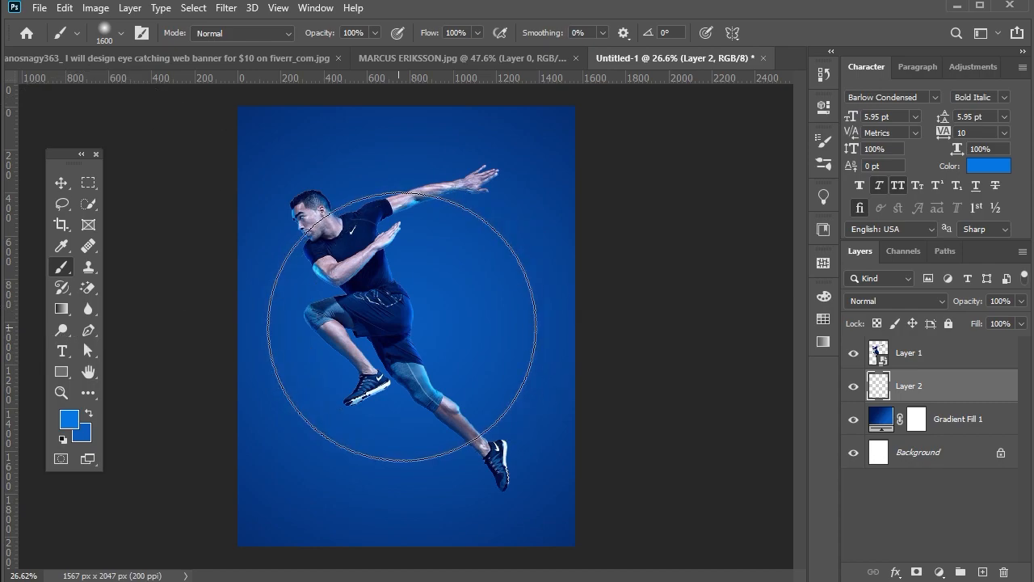
pyautogui.moveTo(402, 327); pyautogui.dragTo(377, 324)
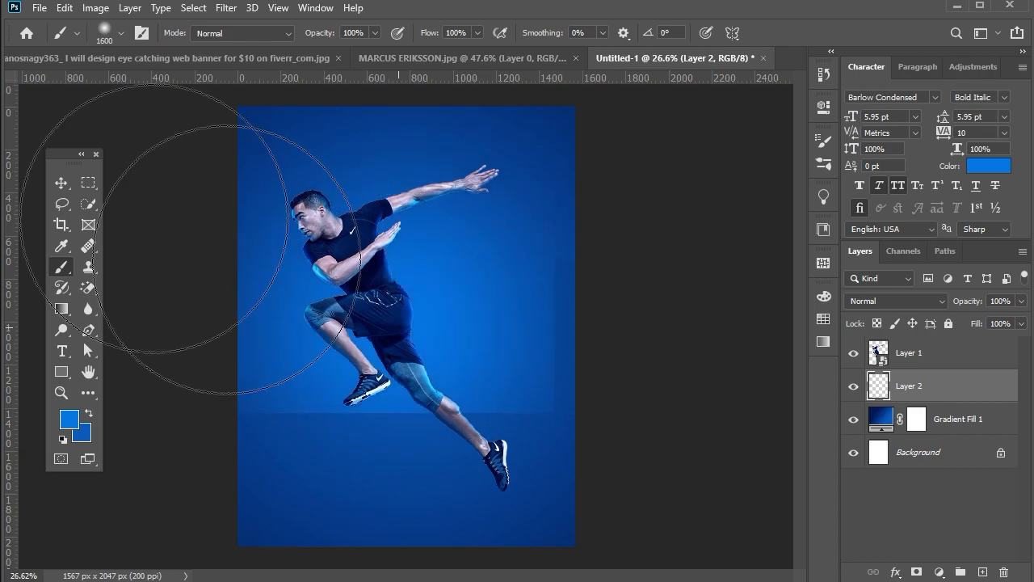
pyautogui.click(62, 180)
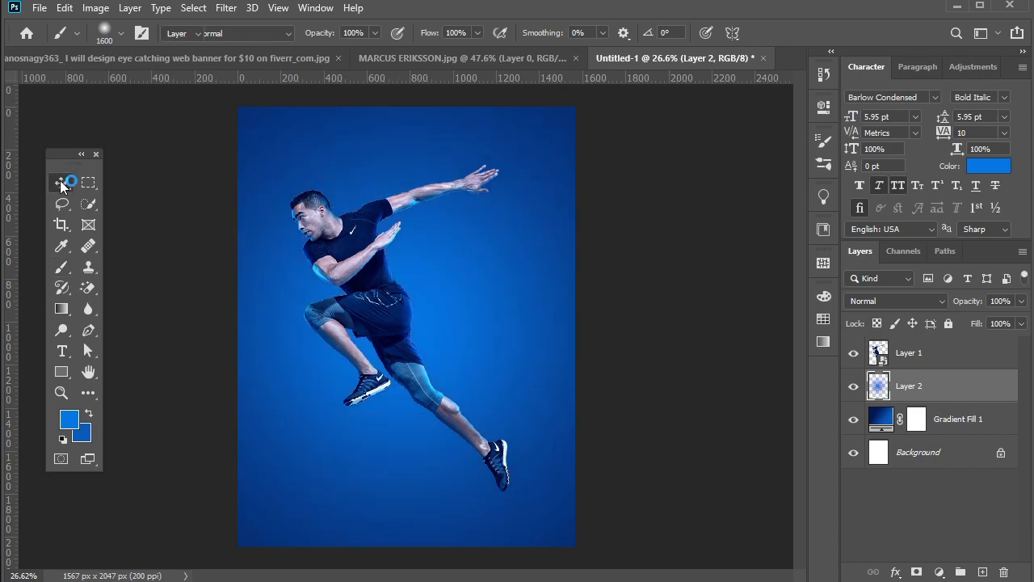
pyautogui.click(647, 348)
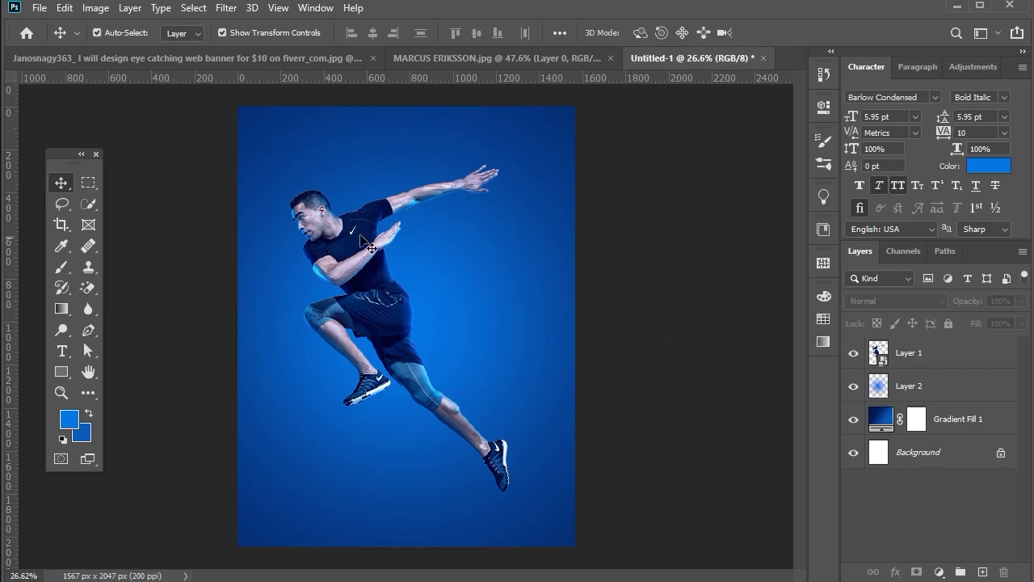
# Add a layer mask to the athlete's Layer 1 and prepare the Brush with black as the foreground colour.
pyautogui.scroll(3, 361, 239)
pyautogui.scroll(3, 321, 202)
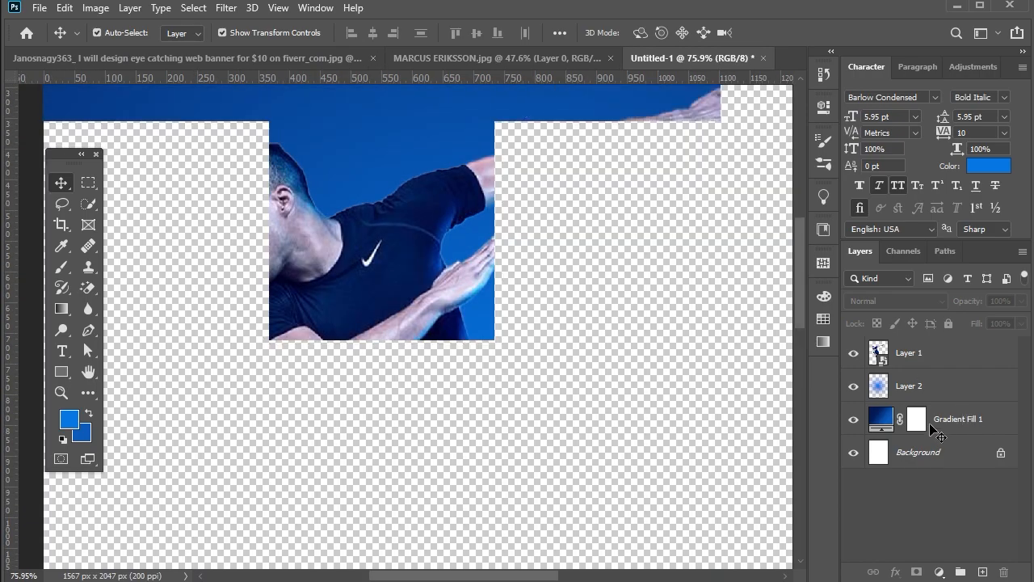
pyautogui.click(911, 353)
pyautogui.click(917, 572)
pyautogui.press('d')
pyautogui.press('b')
# Harden the mask brush's edge and reduce its size to 9 px for work along the outstretched arm.
pyautogui.scroll(3, 192, 286)
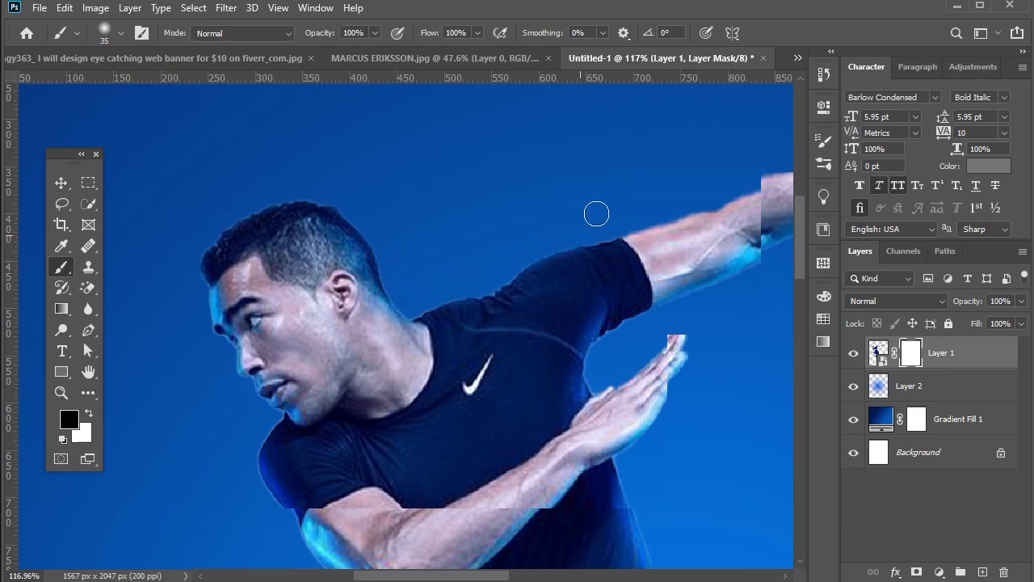
pyautogui.scroll(-3, 261, 155)
pyautogui.scroll(4, 760, 146)
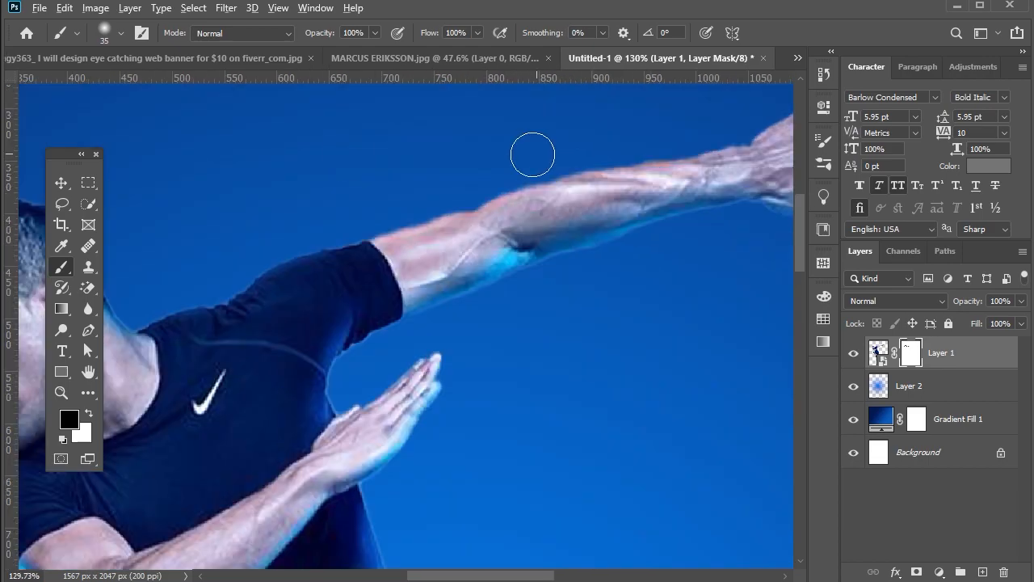
pyautogui.scroll(2, 517, 161)
pyautogui.rightClick(442, 253)
pyautogui.moveTo(432, 230); pyautogui.dragTo(537, 230)
pyautogui.click(234, 242)
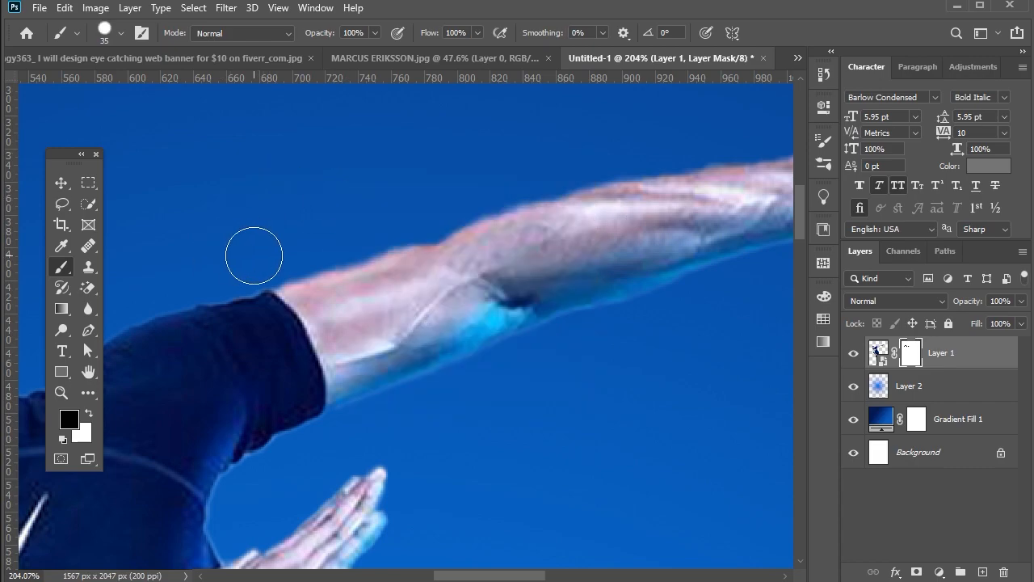
pyautogui.press('[')
pyautogui.press('[')
pyautogui.press('[')
pyautogui.press('[')
pyautogui.press('[')
pyautogui.press('[')
pyautogui.press('[')
pyautogui.press('[')
pyautogui.press('[')
pyautogui.press('[')
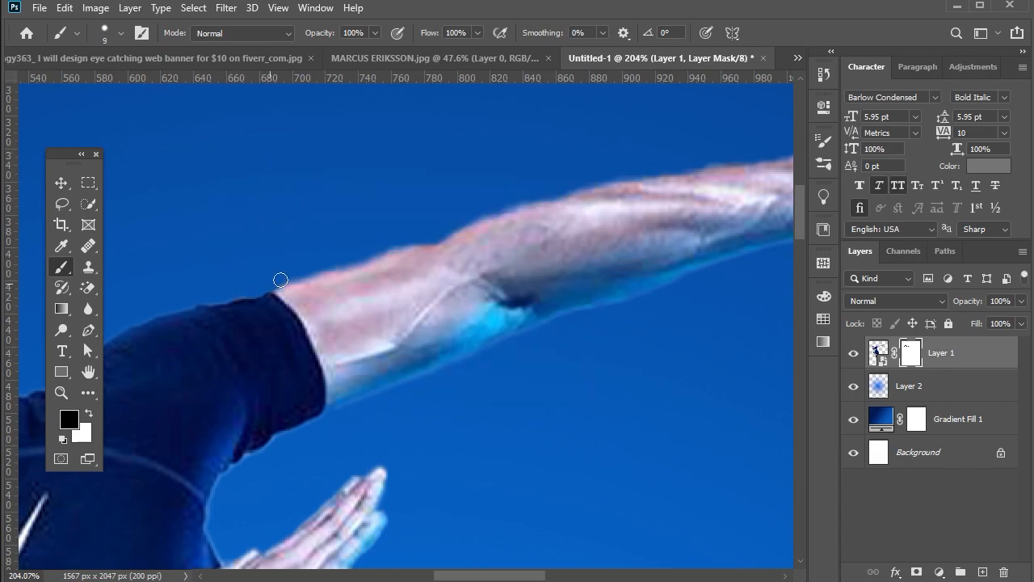
# Paint black on Layer 1's mask to clean the fringe along the outstretched arm and the raised hand.
pyautogui.moveTo(280, 279)
pyautogui.mouseDown()
pyautogui.moveTo(522, 198)
pyautogui.moveTo(740, 156)
pyautogui.mouseUp()
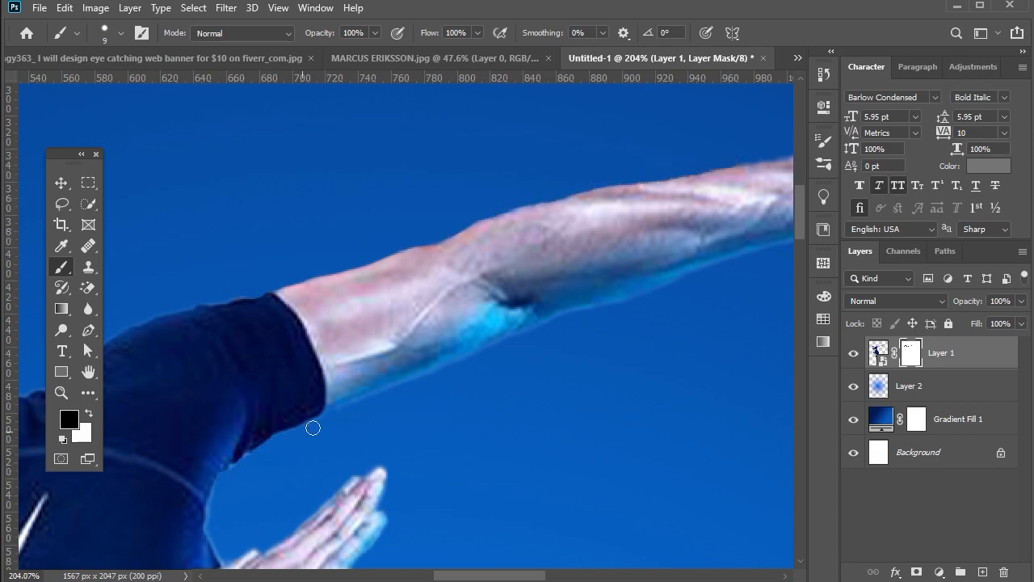
pyautogui.scroll(-3, 488, 442)
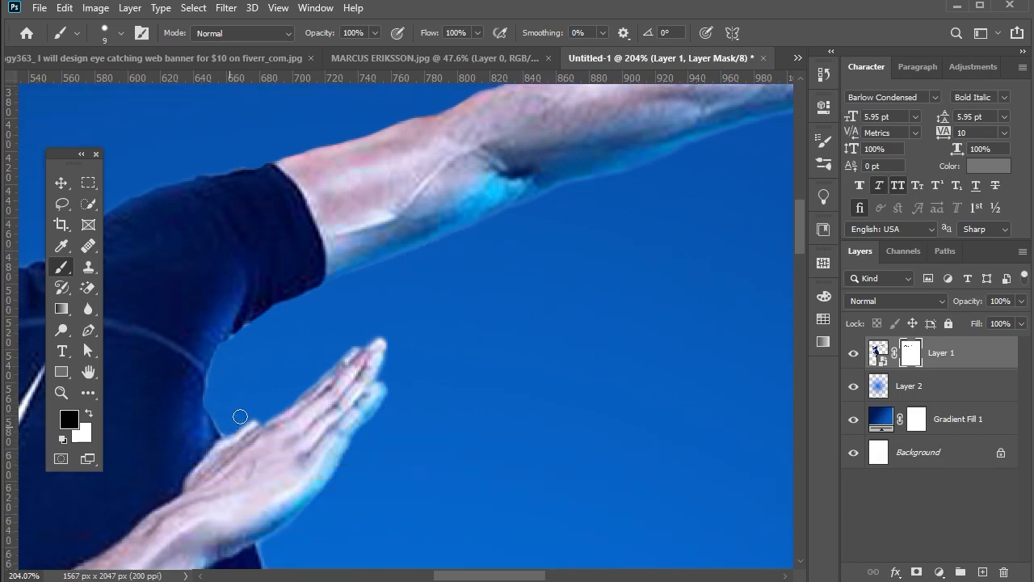
pyautogui.moveTo(263, 410)
pyautogui.mouseDown()
pyautogui.moveTo(358, 339)
pyautogui.moveTo(391, 370)
pyautogui.mouseUp()
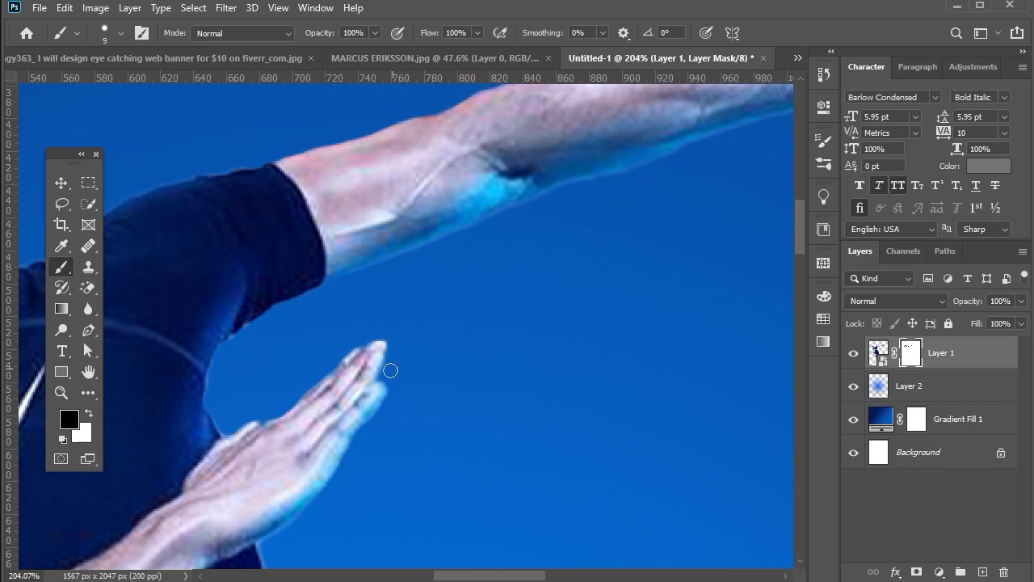
pyautogui.scroll(-5, 358, 434)
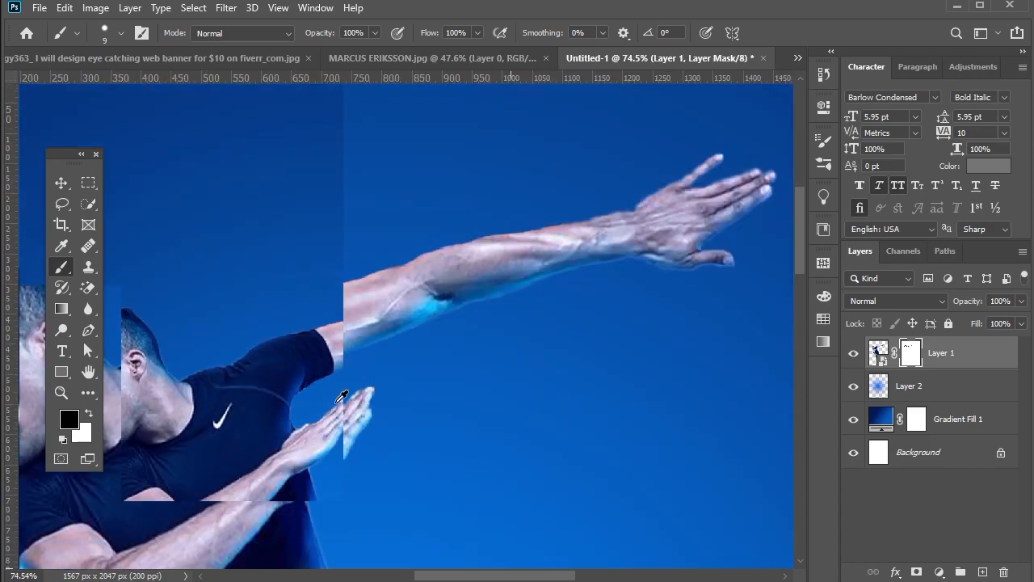
pyautogui.press('v')
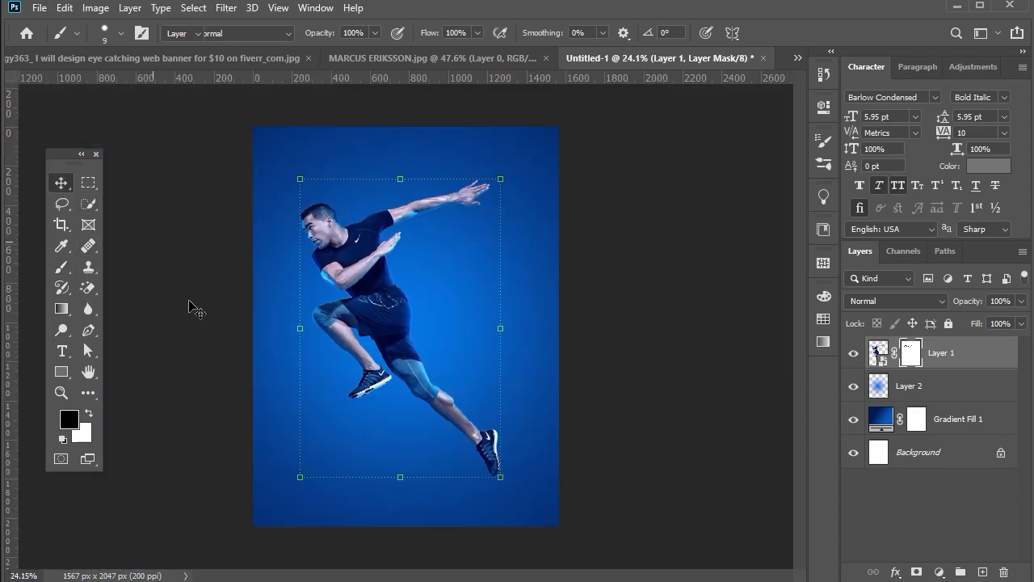
pyautogui.click(194, 308)
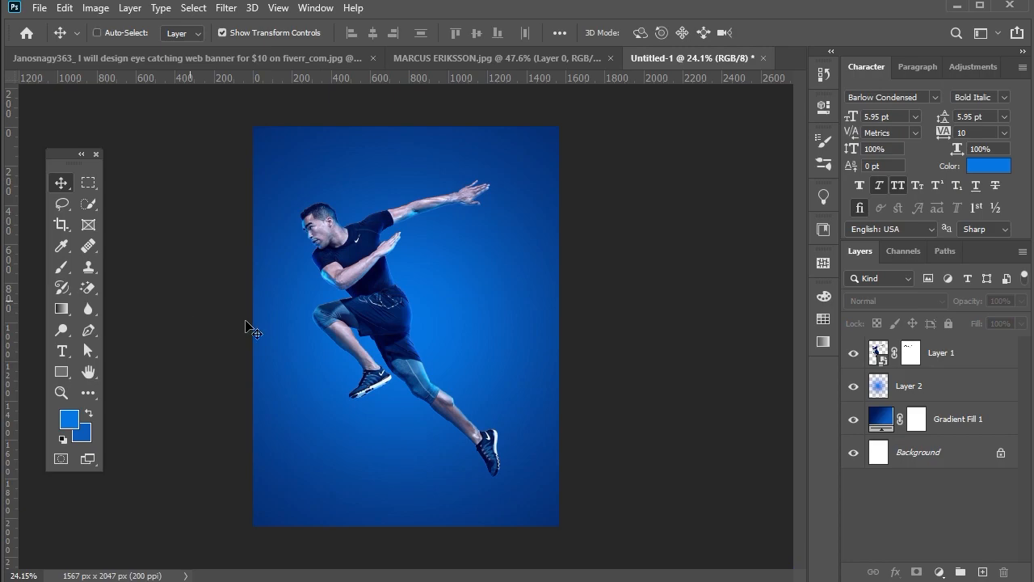
# Stamp all visible layers into a new top layer and convert it to a Smart Object.
pyautogui.hotkey('ctrl', 'shift', 'alt', 'e')
pyautogui.rightClick(909, 342)
pyautogui.click(755, 220)
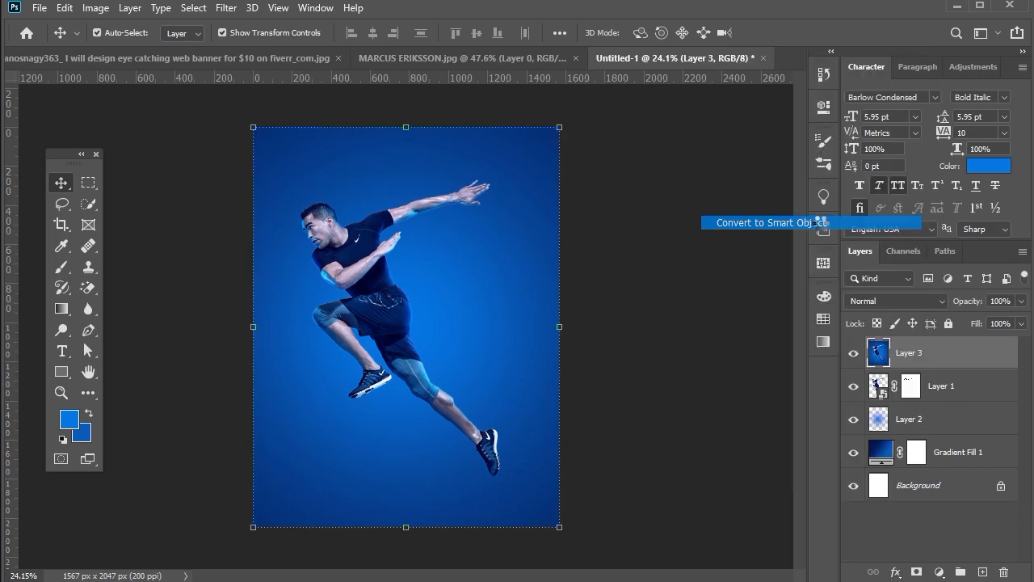
pyautogui.click(710, 344)
# Add a blue text letter S and enlarge it to about 467 pt over the athlete's torso and legs.
pyautogui.press('t')
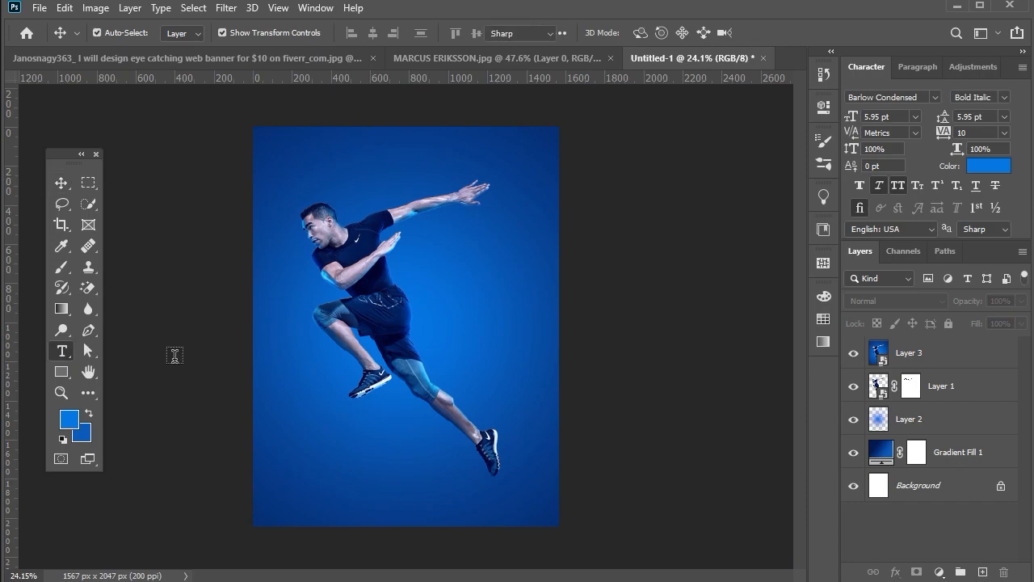
pyautogui.click(331, 368)
pyautogui.click(61, 183)
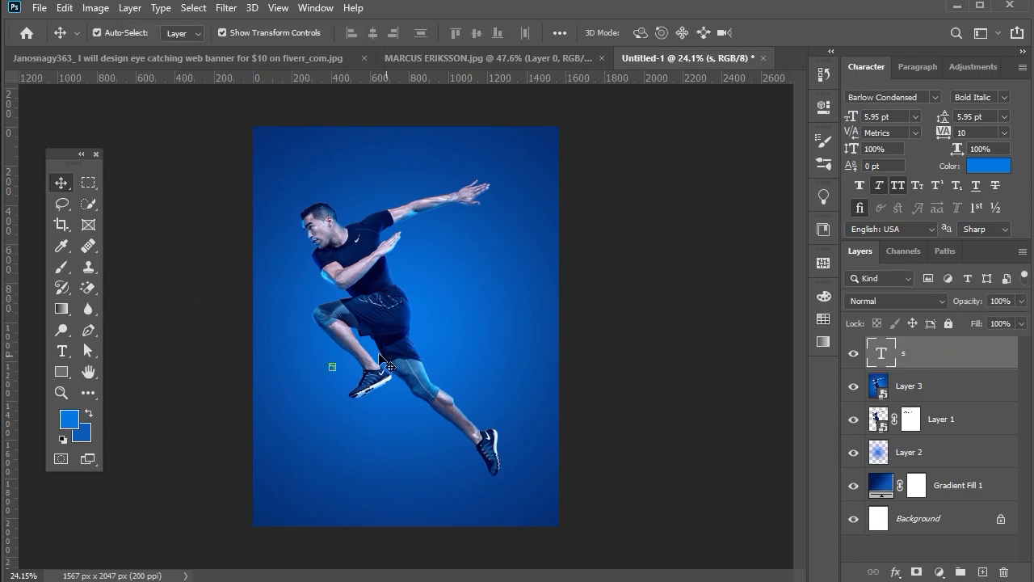
pyautogui.moveTo(332, 366); pyautogui.dragTo(518, 147)
pyautogui.moveTo(405, 266); pyautogui.dragTo(408, 327)
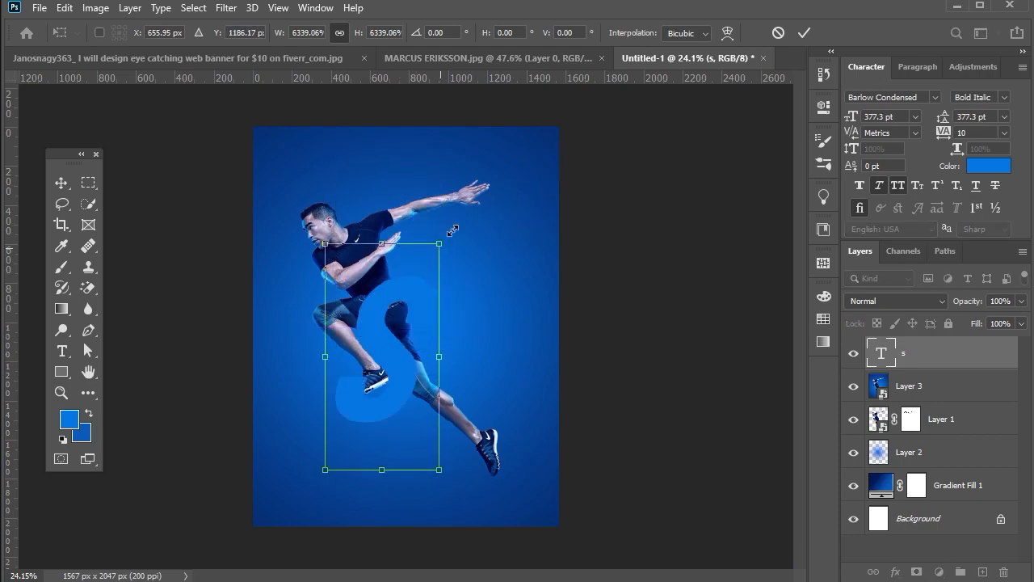
pyautogui.moveTo(452, 230); pyautogui.dragTo(473, 203)
pyautogui.press('Return')
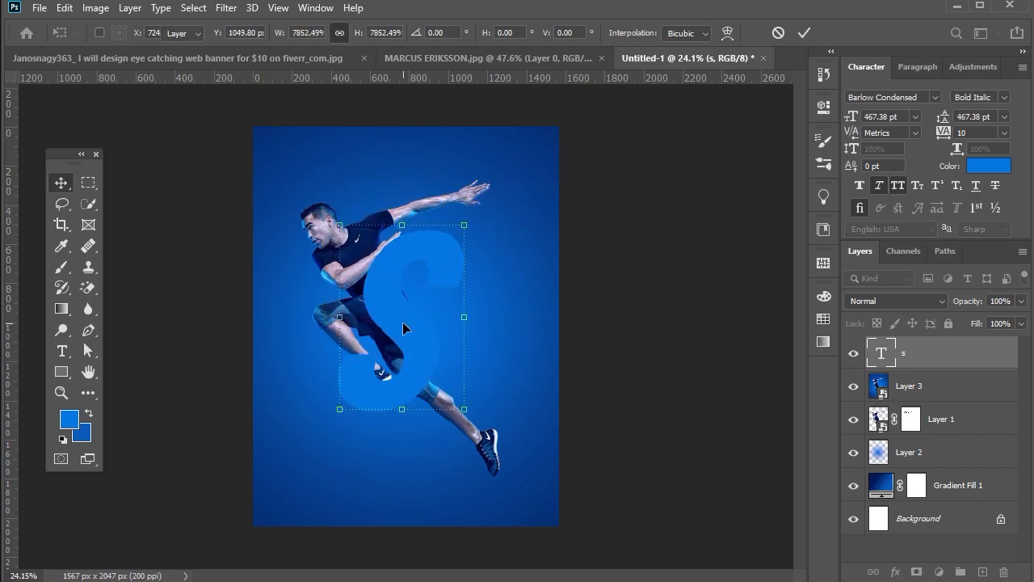
pyautogui.moveTo(394, 327); pyautogui.dragTo(395, 346)
# Change the letter S to the Montserrat font in the Black style.
pyautogui.click(903, 98)
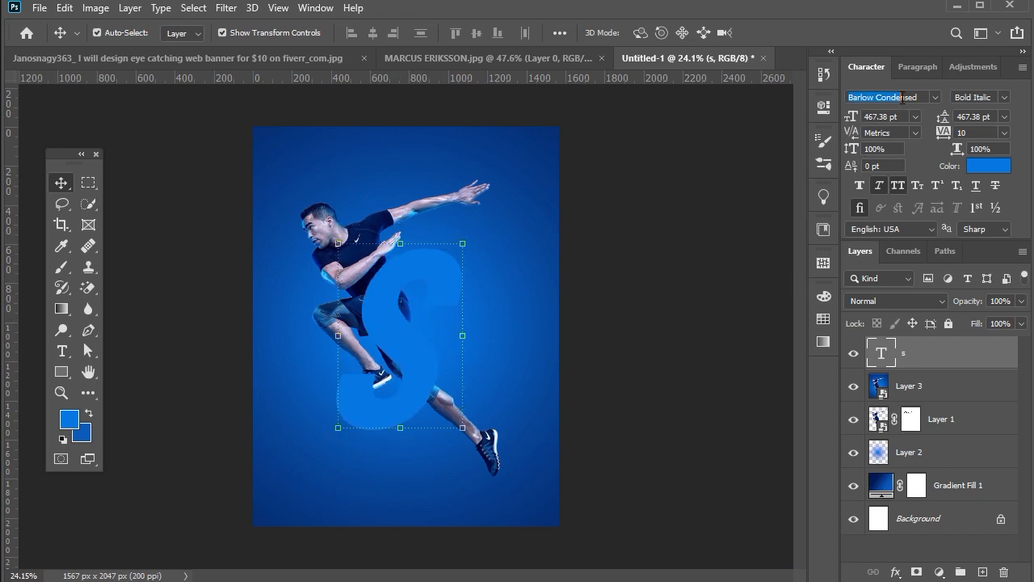
pyautogui.moveTo(921, 98); pyautogui.dragTo(850, 98)
pyautogui.click(935, 98)
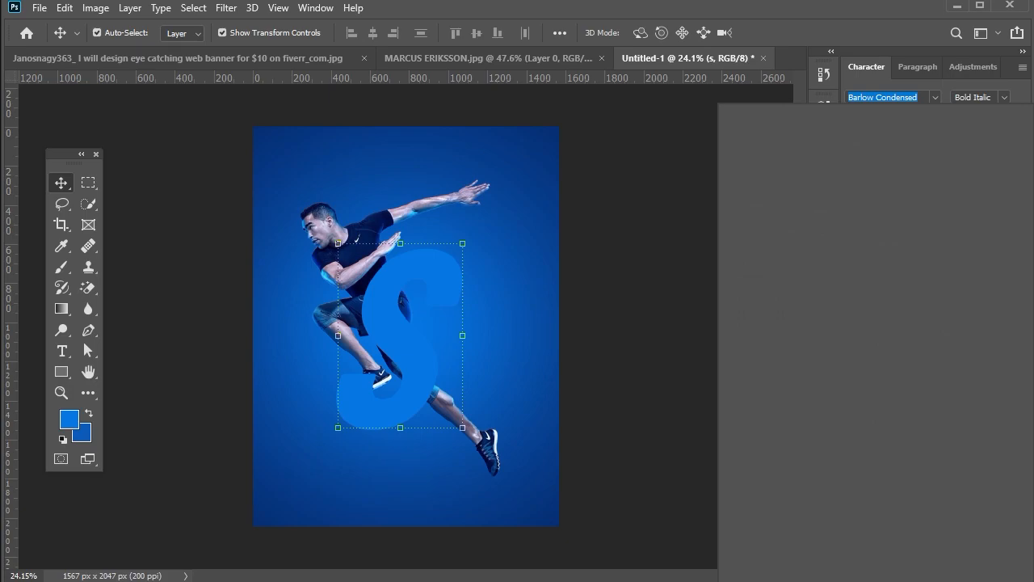
pyautogui.write('m')
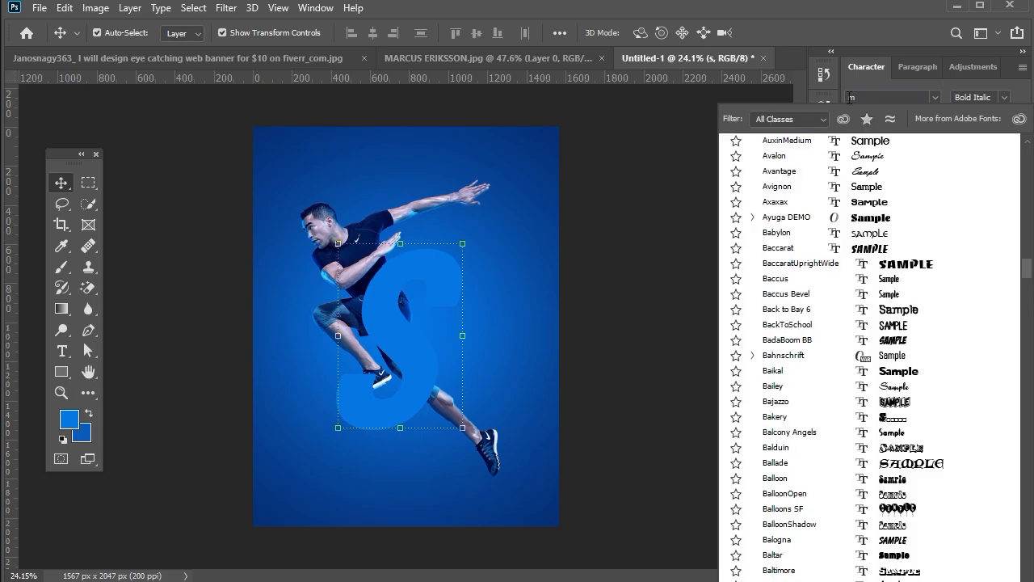
pyautogui.write('o')
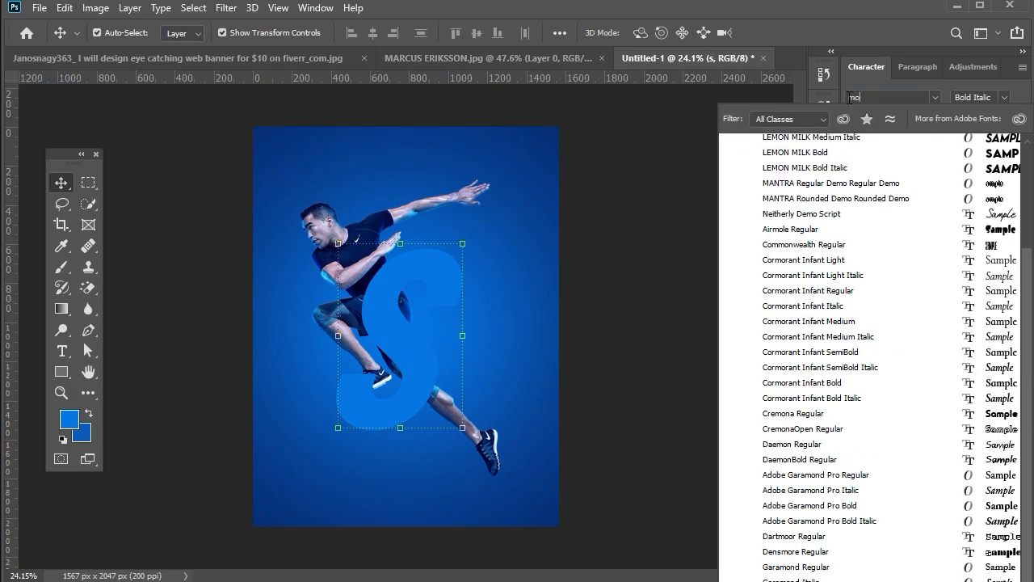
pyautogui.write('ntserrat')
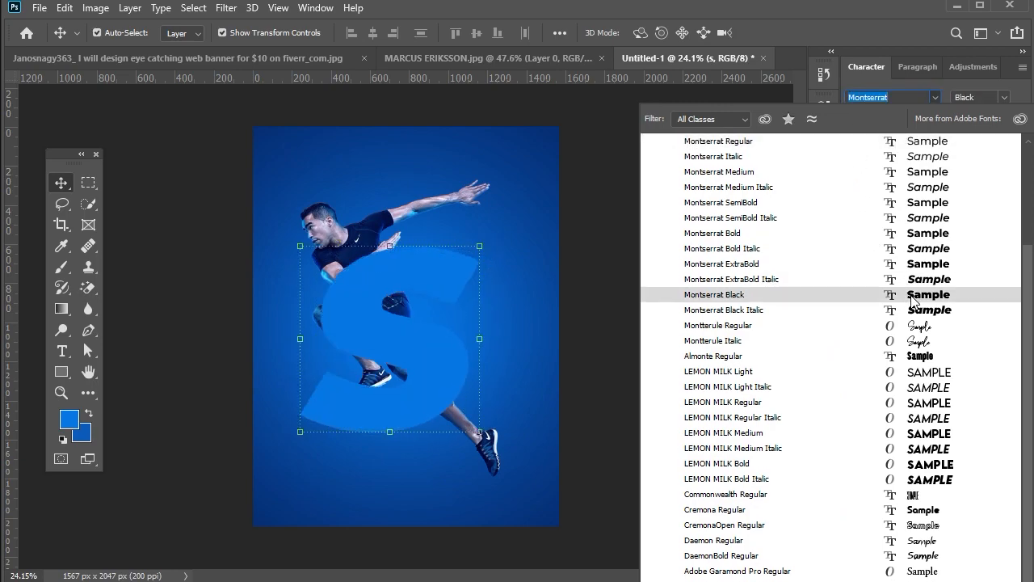
pyautogui.click(913, 301)
# Transform the letter S to about 430 pt and place it over the athlete's waist and thighs.
pyautogui.scroll(3, 381, 263)
pyautogui.hotkey('ctrl', 't')
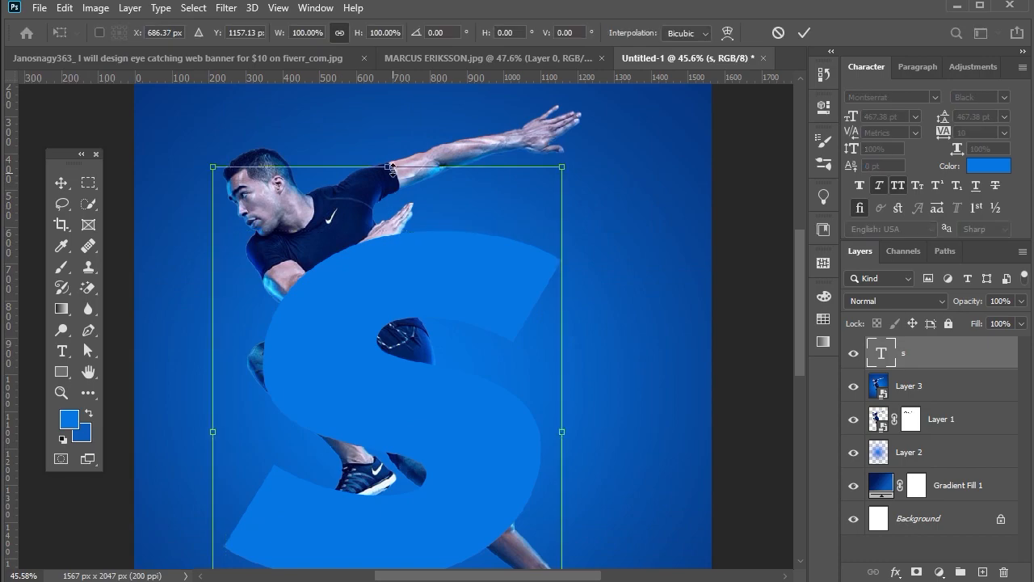
pyautogui.moveTo(392, 168); pyautogui.dragTo(398, 90)
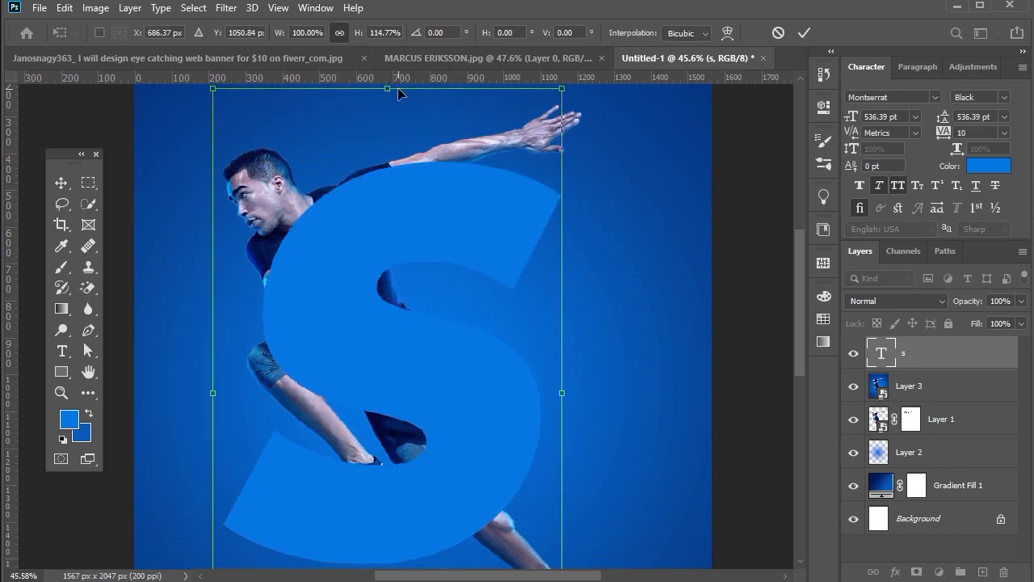
pyautogui.scroll(-3, 391, 518)
pyautogui.moveTo(388, 509); pyautogui.dragTo(388, 428)
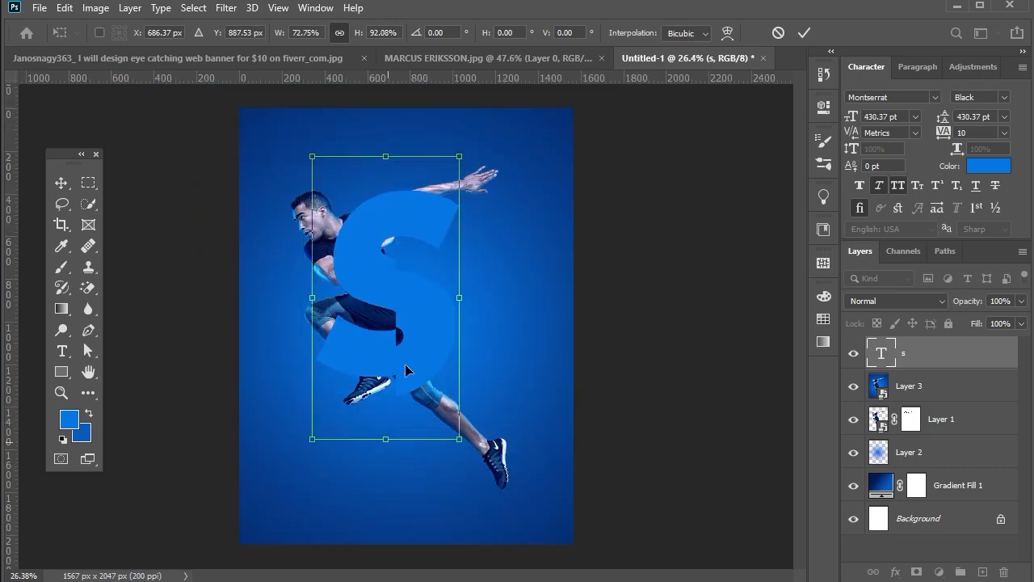
pyautogui.moveTo(421, 321); pyautogui.dragTo(422, 373)
pyautogui.press('Return')
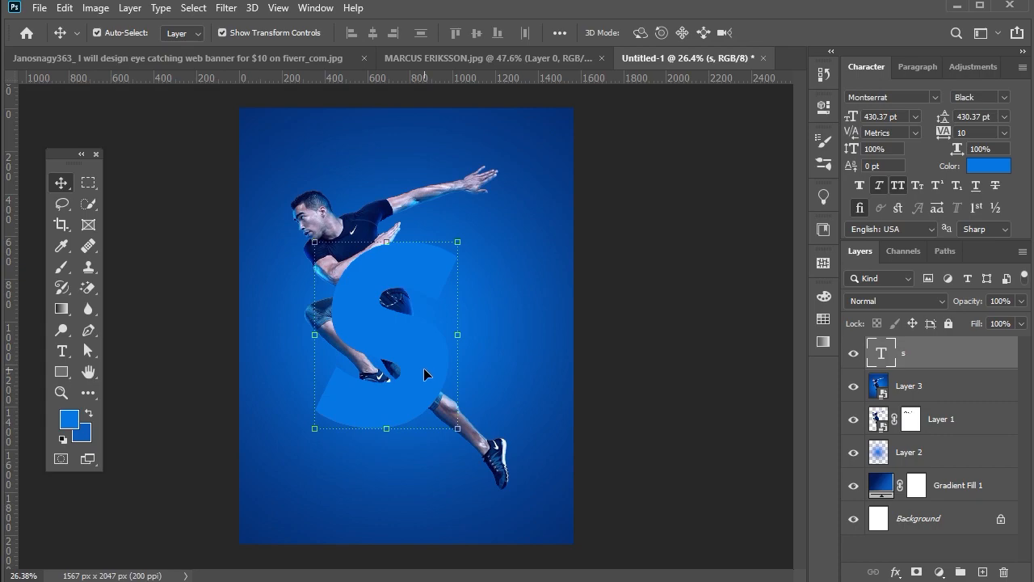
# Move Layer 3 above the S text layer and clip it to the letter.
pyautogui.moveTo(939, 365); pyautogui.dragTo(942, 402)
pyautogui.rightClick(934, 354)
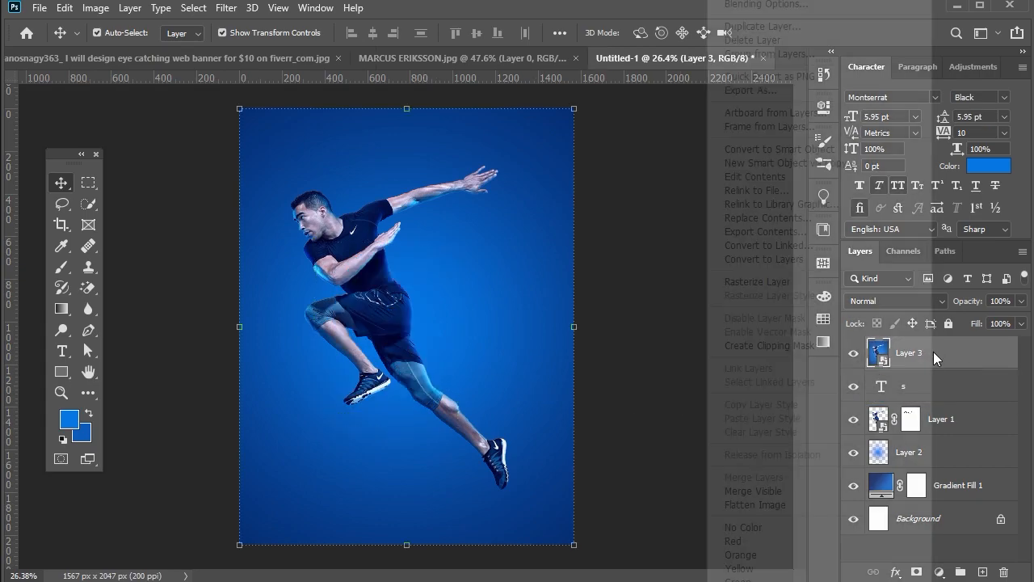
pyautogui.click(803, 346)
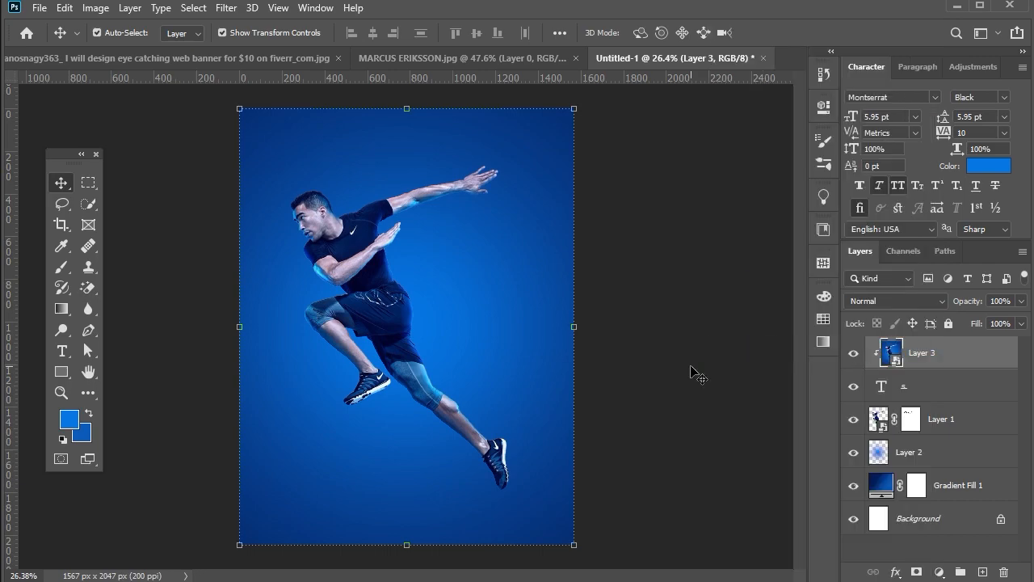
# Apply a Gaussian Blur smart filter with a radius of about 45.6 pixels to the clipped Layer 3.
pyautogui.click(226, 8)
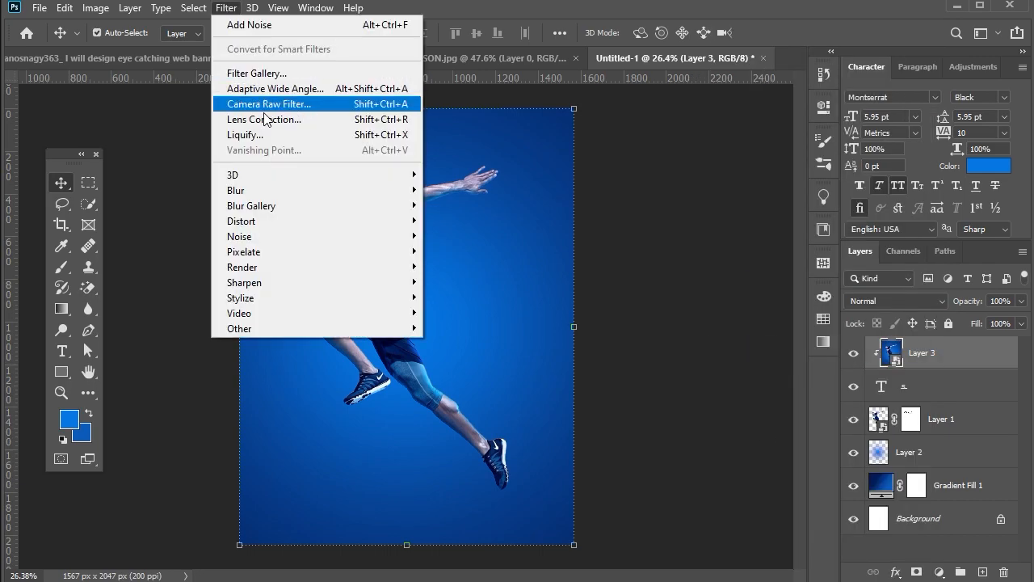
pyautogui.moveTo(243, 190)
pyautogui.click(478, 252)
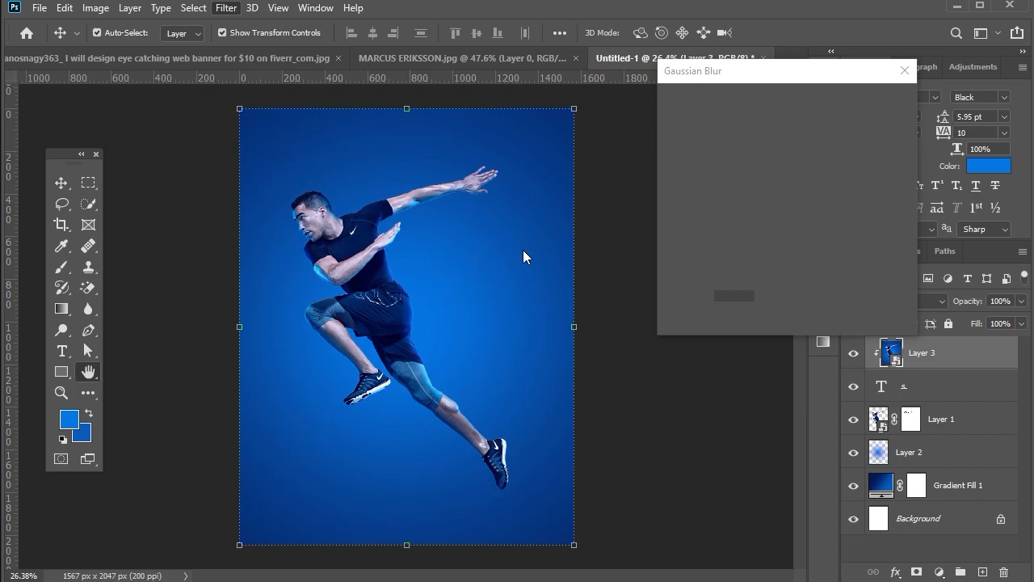
pyautogui.moveTo(754, 322); pyautogui.dragTo(747, 321)
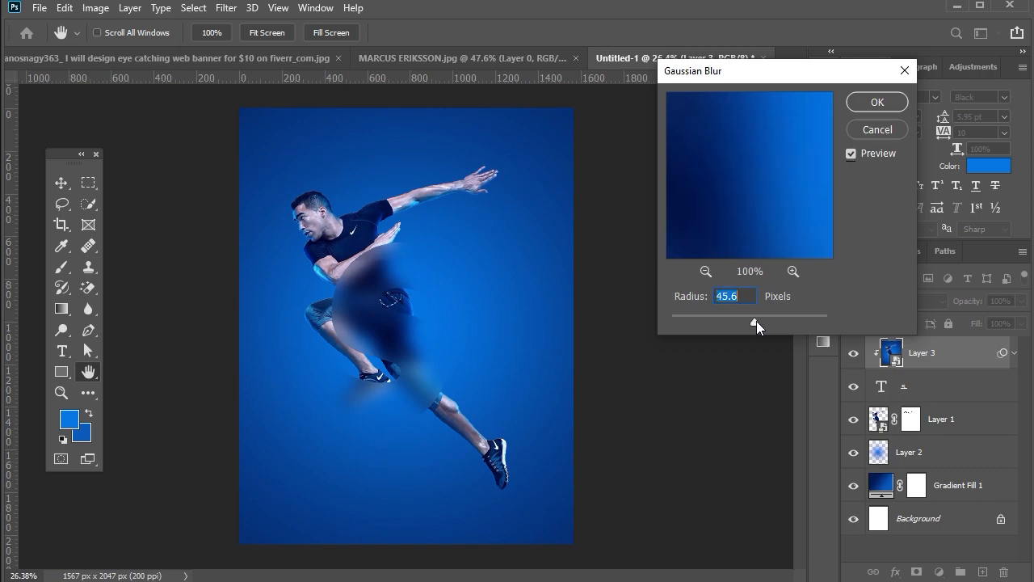
pyautogui.click(875, 110)
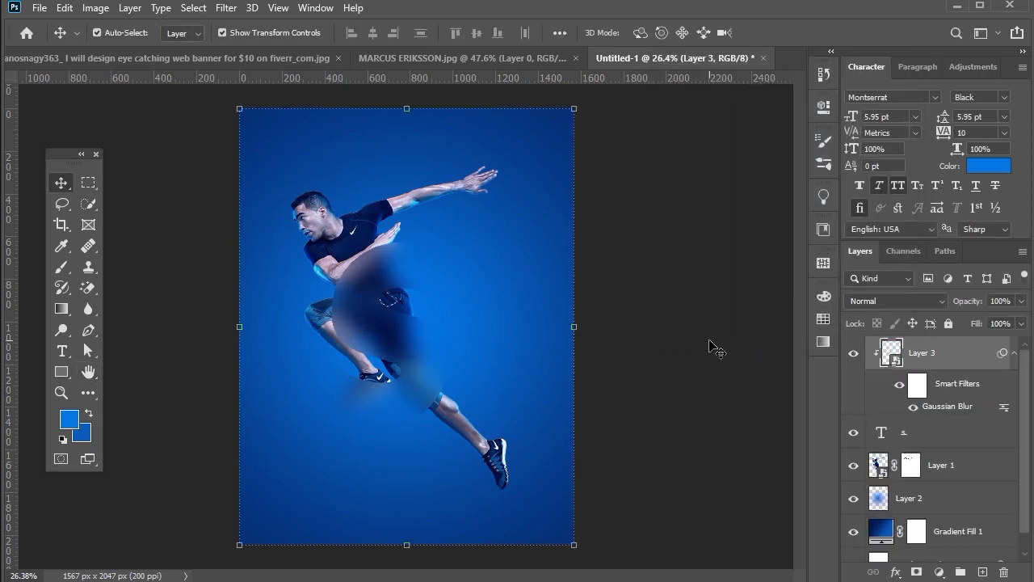
# Apply an Add Noise smart filter of about 15.36% with Uniform distribution to Layer 3.
pyautogui.click(216, 9)
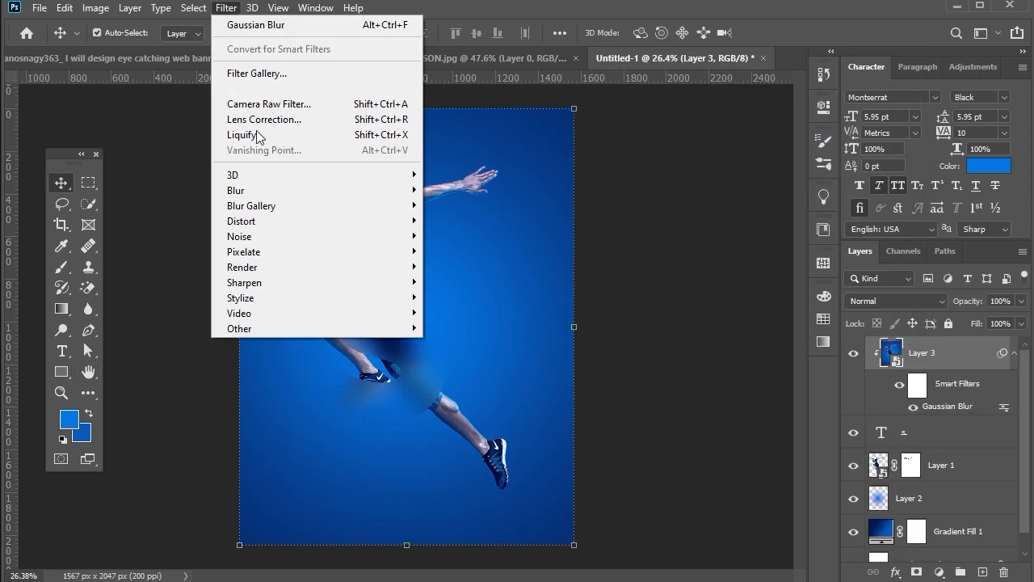
pyautogui.moveTo(266, 236)
pyautogui.click(450, 235)
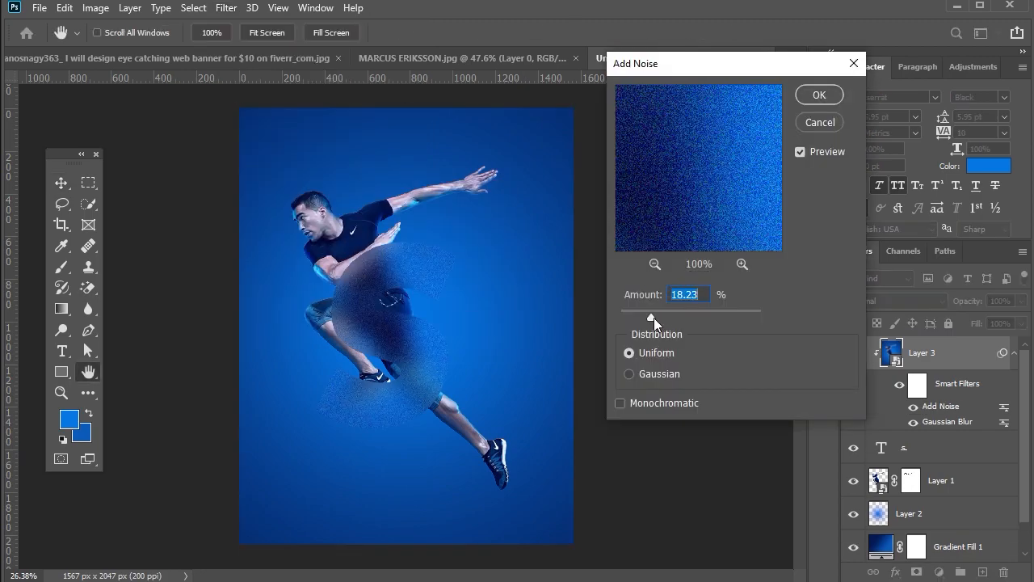
pyautogui.moveTo(654, 318)
pyautogui.mouseDown()
pyautogui.moveTo(678, 317)
pyautogui.moveTo(640, 316)
pyautogui.moveTo(649, 318)
pyautogui.mouseUp()
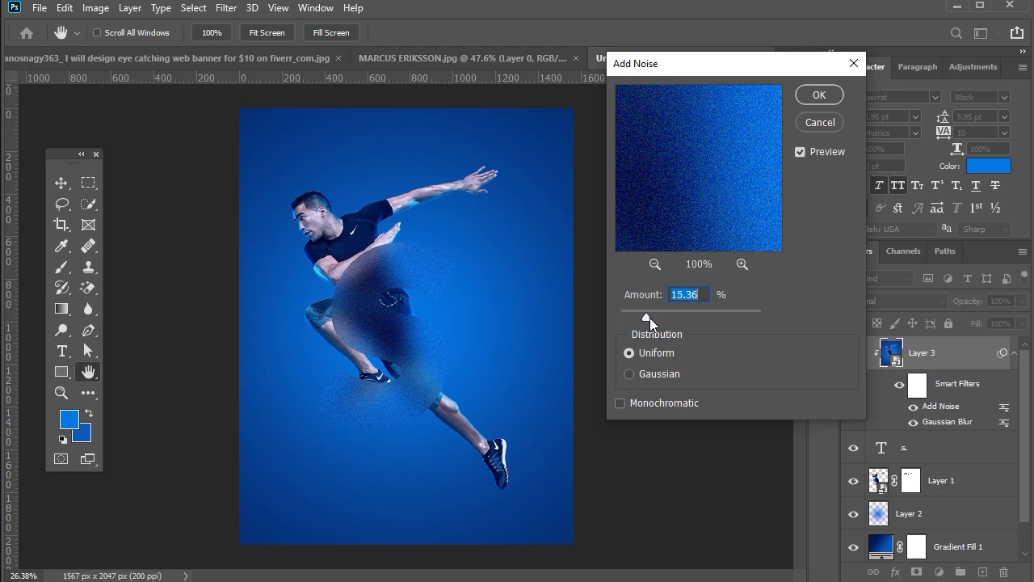
pyautogui.click(818, 97)
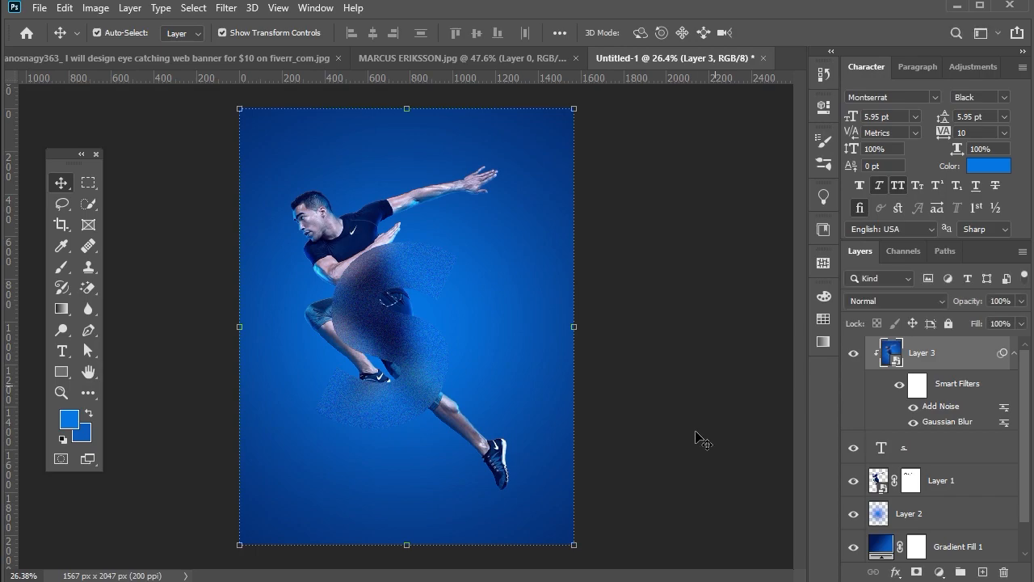
# Add a Stroke effect to the S text layer and set its size to 9 px.
pyautogui.click(936, 462)
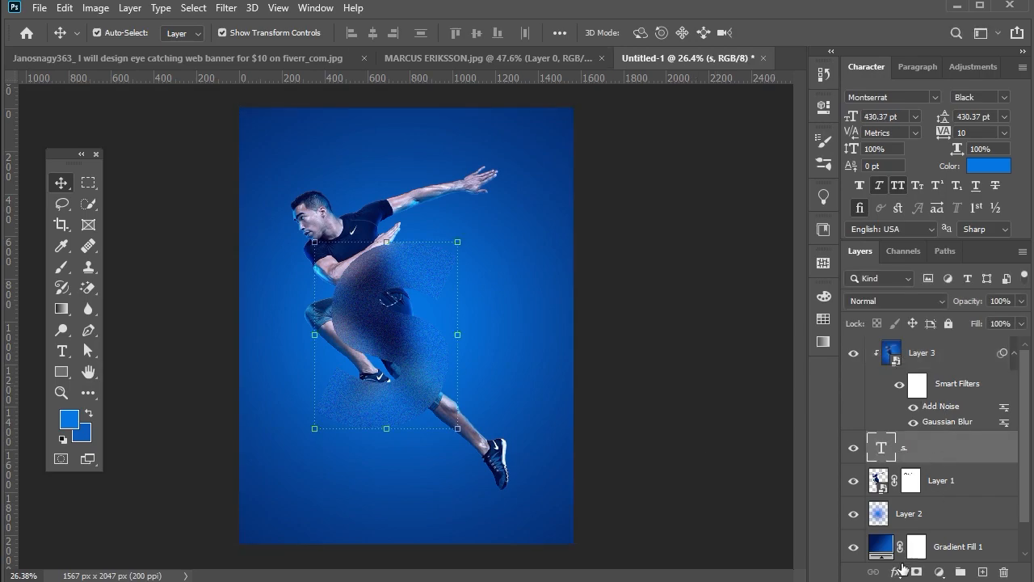
pyautogui.click(896, 571)
pyautogui.click(921, 455)
pyautogui.moveTo(646, 238); pyautogui.dragTo(866, 225)
pyautogui.scroll(-20, 922, 287)
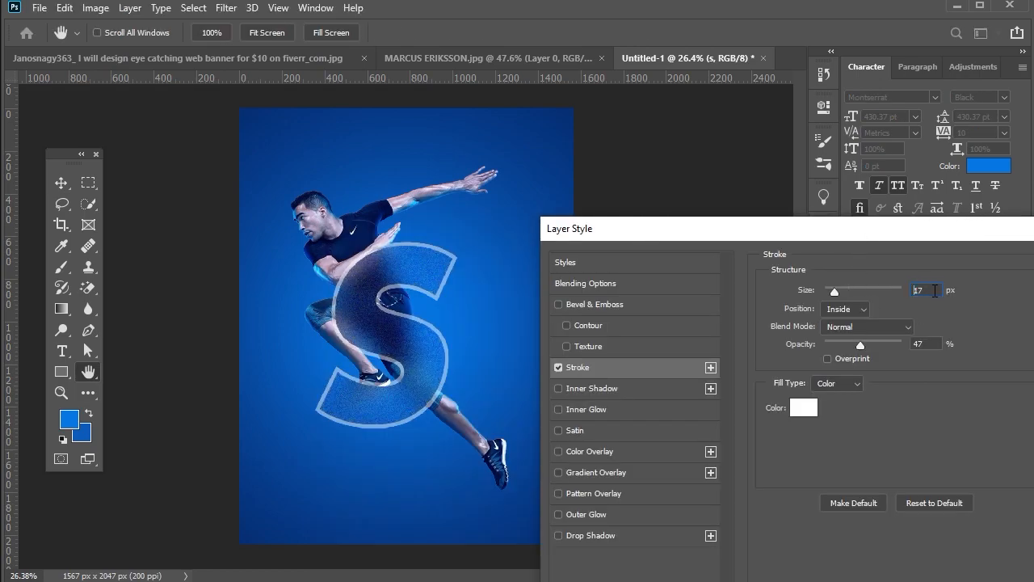
pyautogui.scroll(-1, 935, 290)
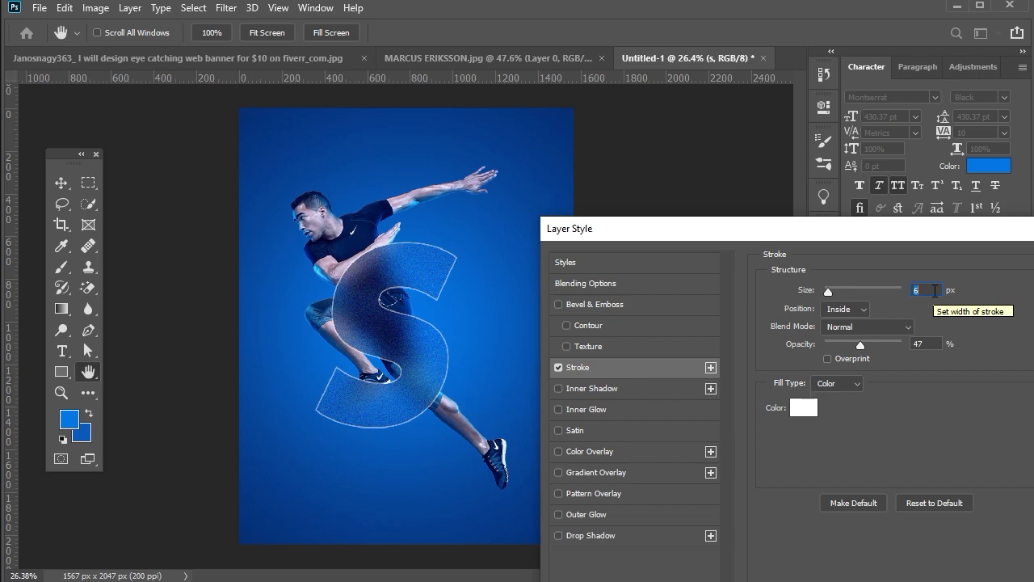
pyautogui.scroll(2, 935, 290)
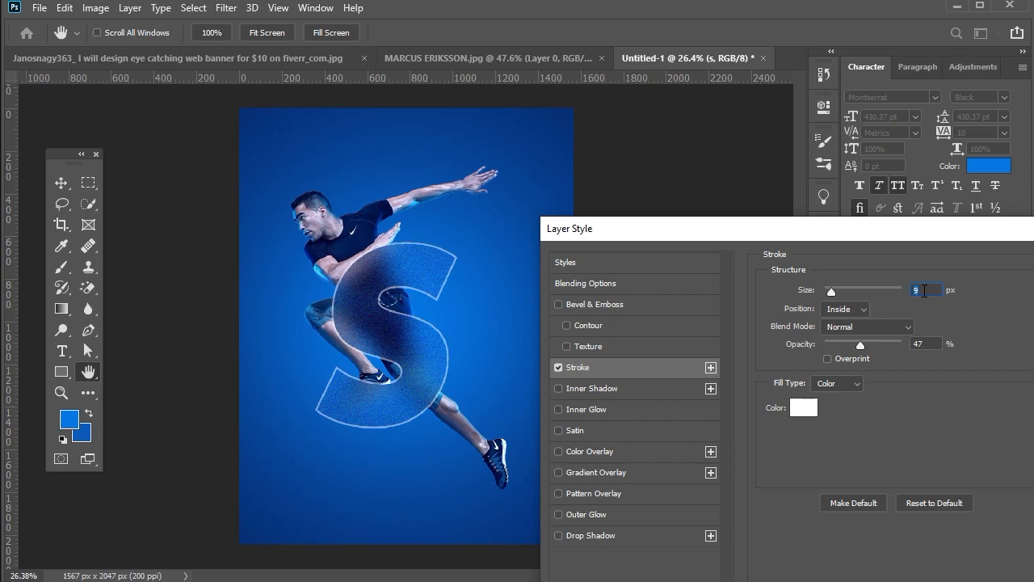
# Add Bevel & Emboss to the S with size 250 px, highlight opacity 16% and shadow opacity 25%.
pyautogui.click(653, 307)
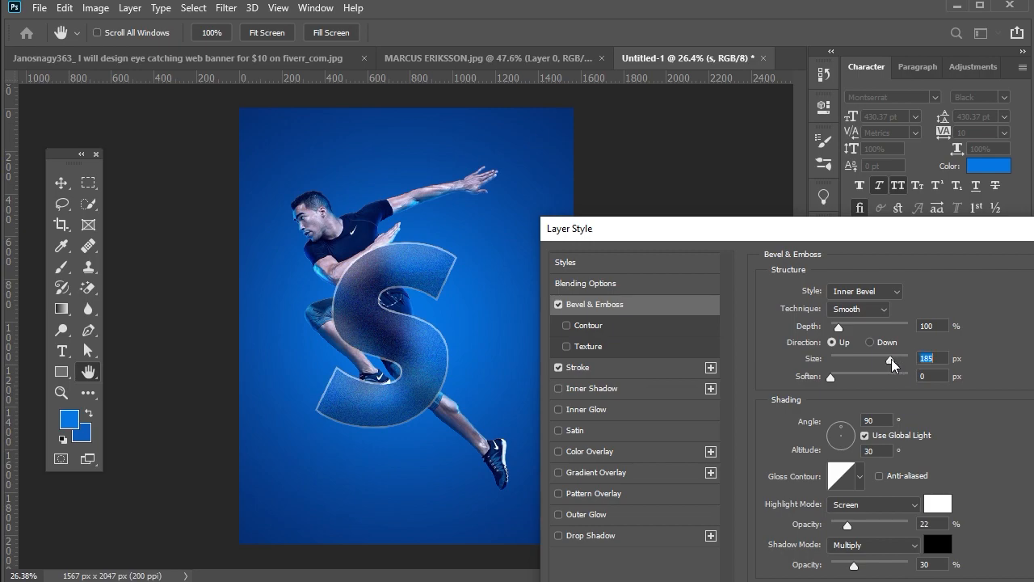
pyautogui.click(940, 358)
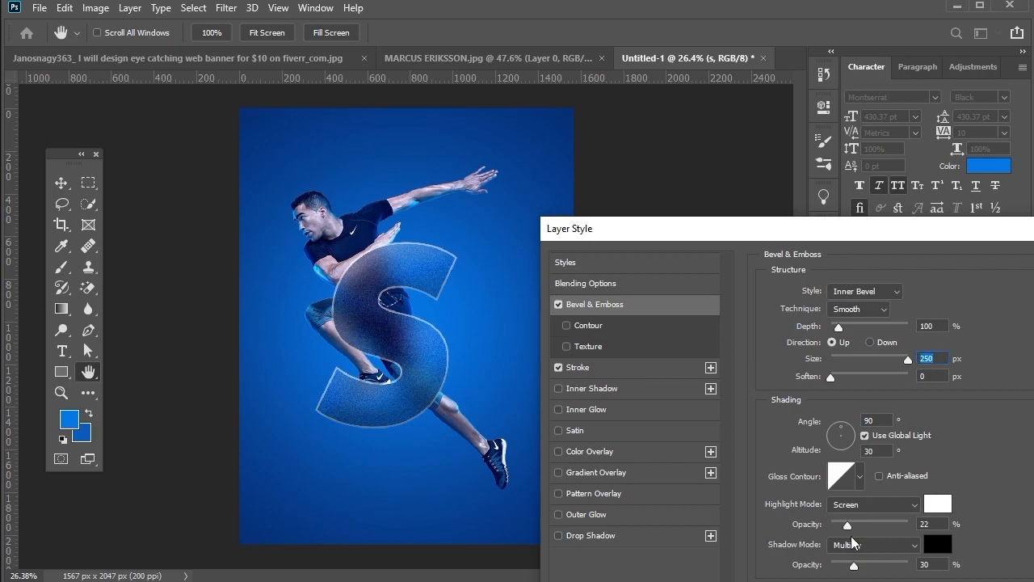
pyautogui.moveTo(856, 568); pyautogui.dragTo(850, 570)
pyautogui.moveTo(838, 526); pyautogui.dragTo(844, 526)
pyautogui.moveTo(825, 236); pyautogui.dragTo(687, 244)
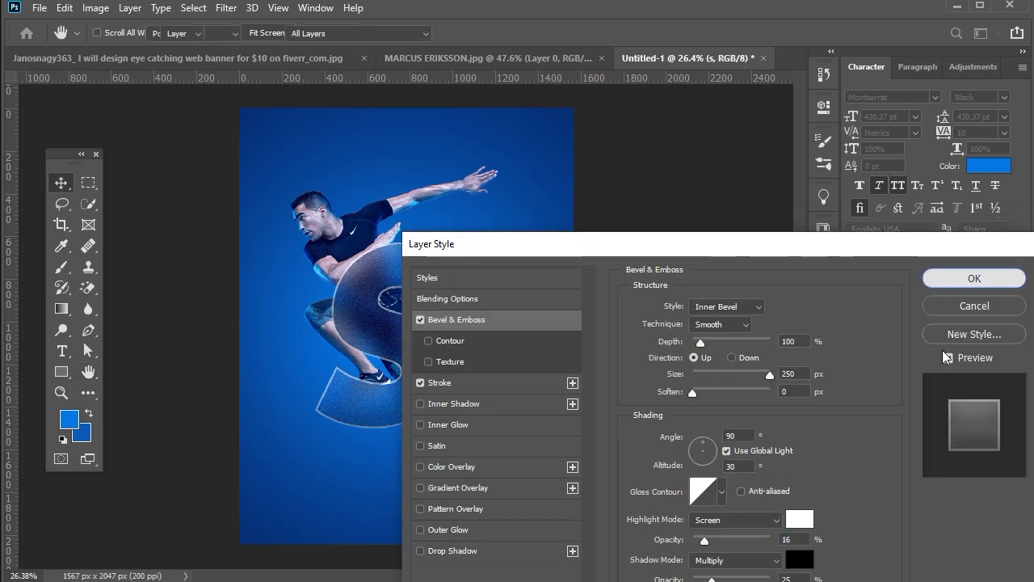
pyautogui.click(922, 275)
# Try placing the glass-effect letter S lower over the athlete's legs.
pyautogui.moveTo(409, 325); pyautogui.dragTo(382, 374)
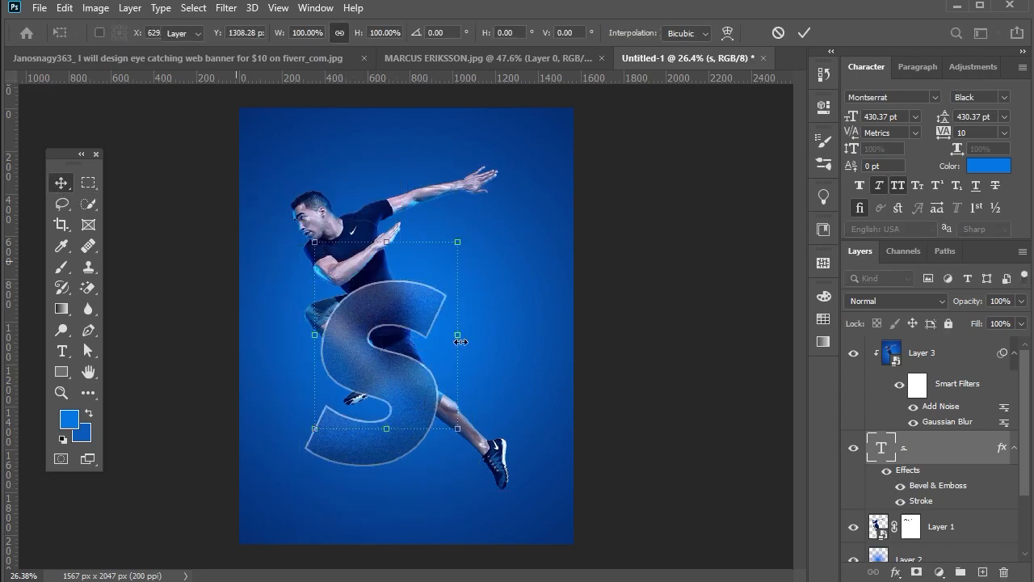
pyautogui.press('Return')
pyautogui.click(619, 390)
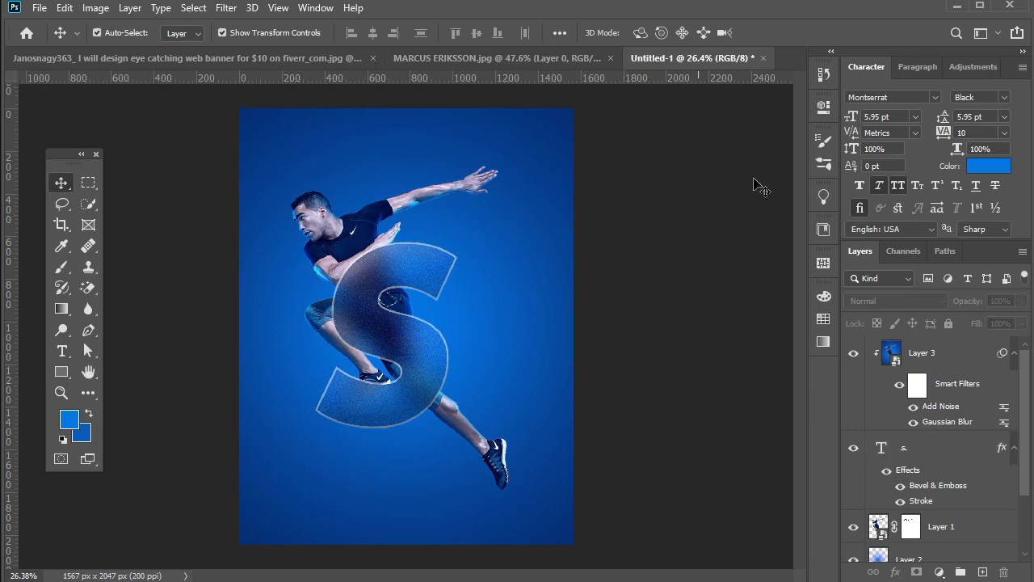
# Nudge the S text layer slightly to the right over the athlete's body and deselect it.
pyautogui.click(919, 451)
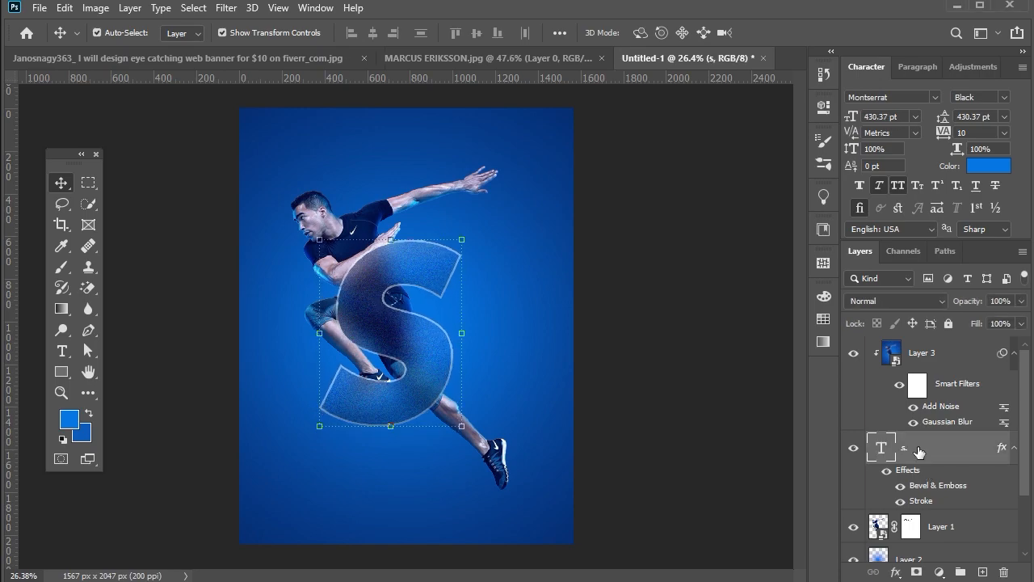
pyautogui.hotkey('shift', 'Right')
pyautogui.hotkey('shift', 'Right')
pyautogui.hotkey('shift', 'Right')
pyautogui.hotkey('shift', 'Right')
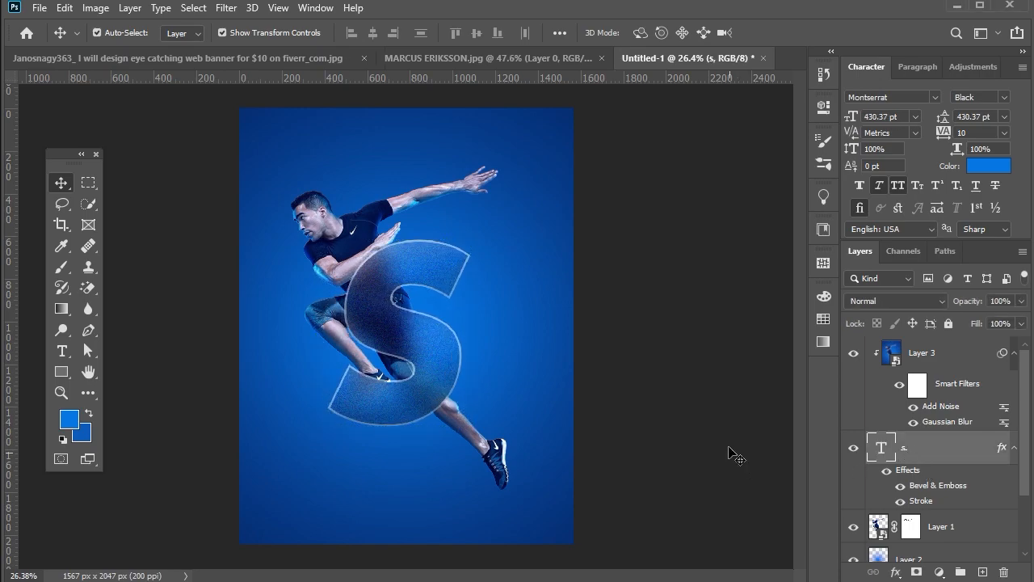
pyautogui.click(730, 455)
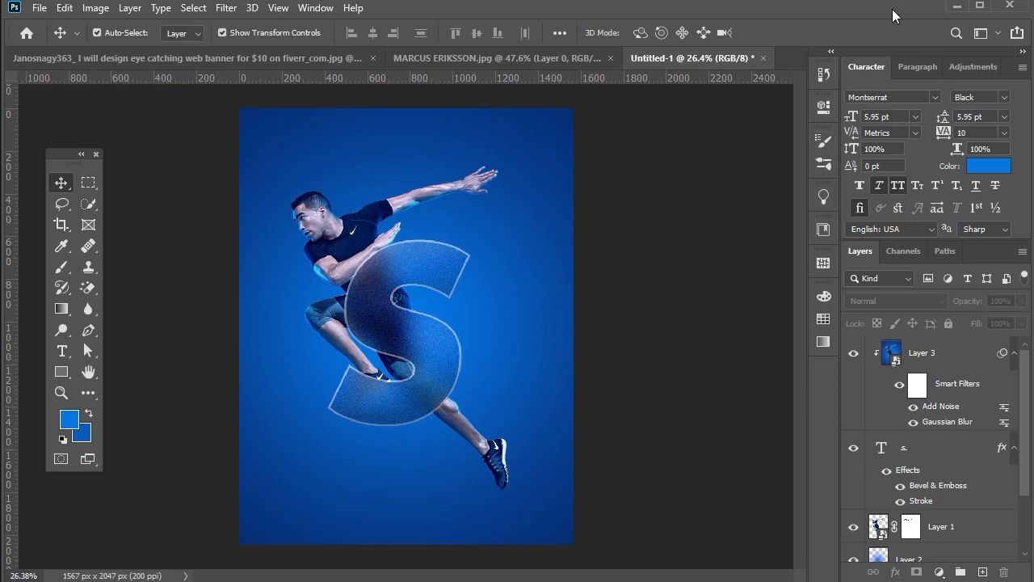
# Convert the masked athlete layer into a single smart object.
pyautogui.click(322, 247)
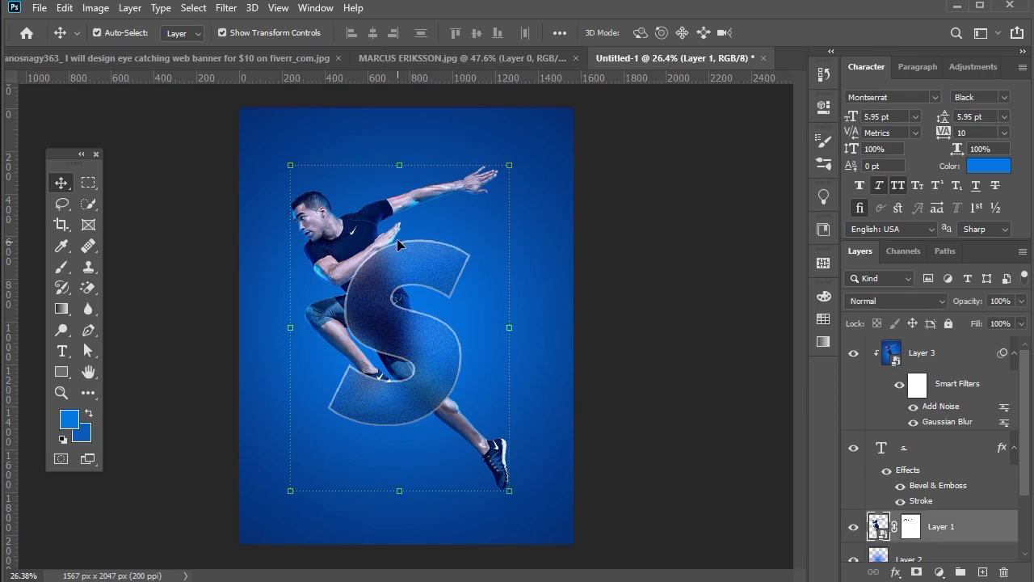
pyautogui.rightClick(889, 526)
pyautogui.click(808, 149)
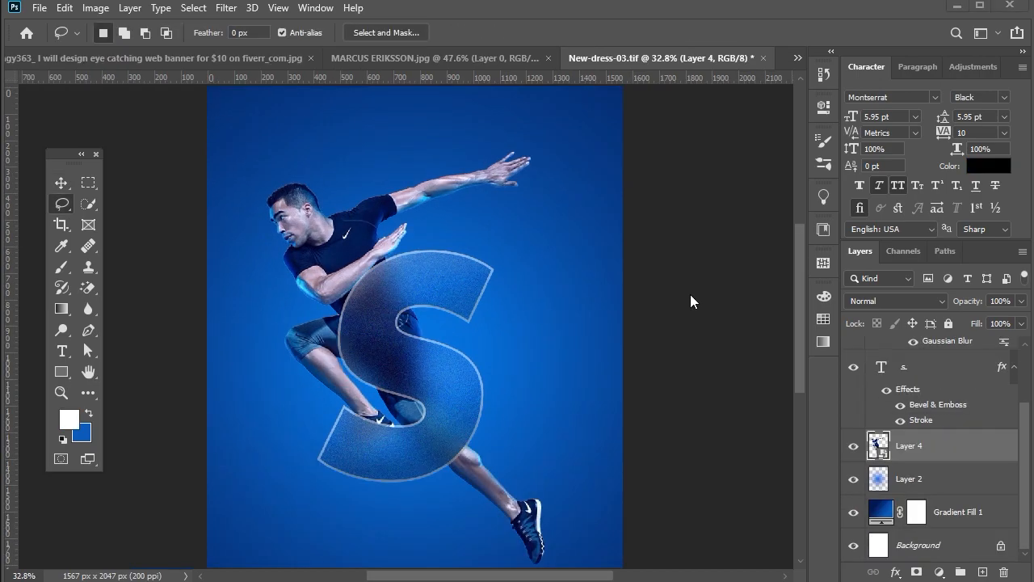
# Load the athlete's silhouette as a selection and expand it by 30 pixels.
pyautogui.scroll(-1, 479, 243)
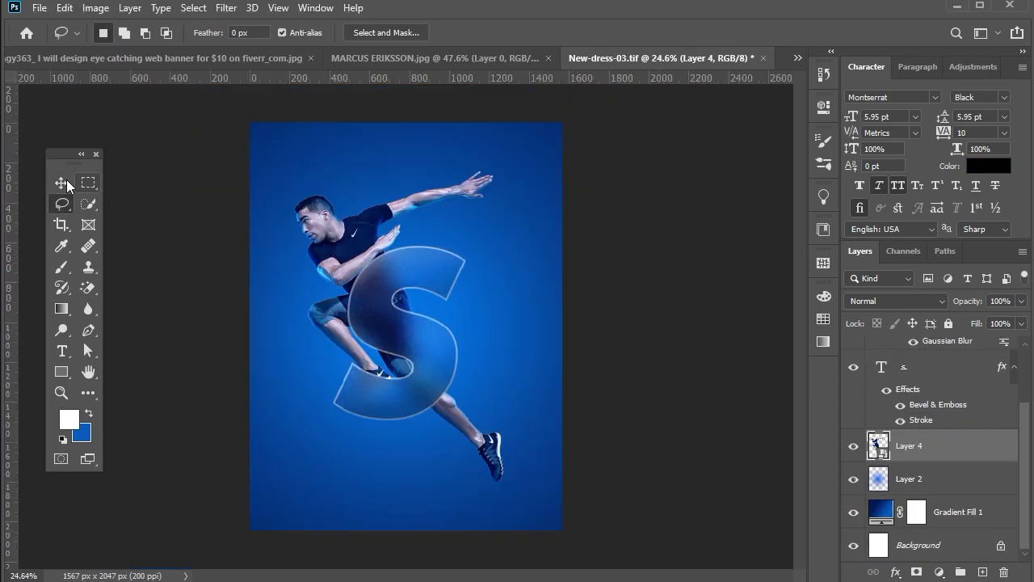
pyautogui.press('v')
pyautogui.keyDown('ctrl'); pyautogui.click(875, 445); pyautogui.keyUp('ctrl')
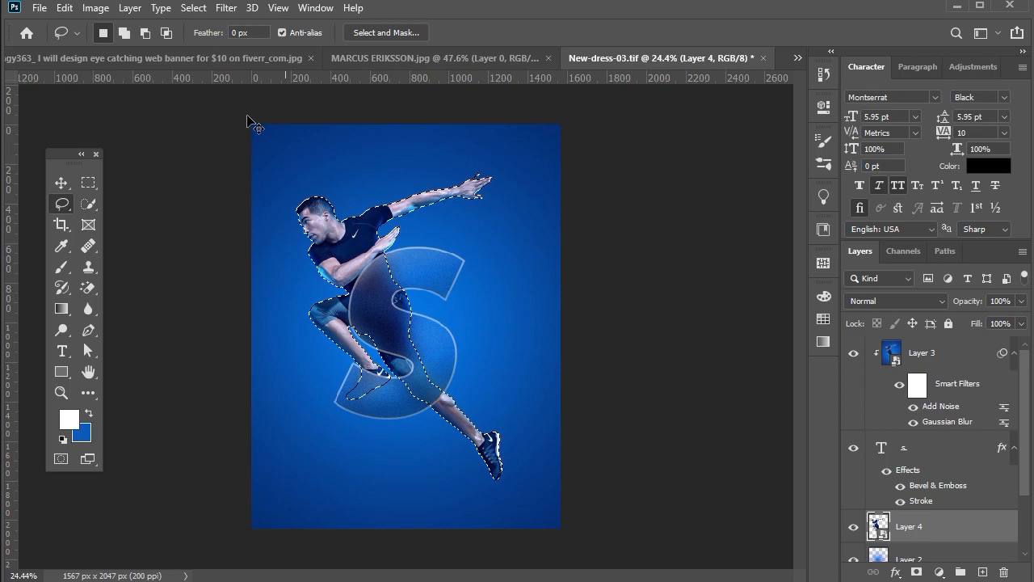
pyautogui.click(193, 7)
pyautogui.moveTo(224, 238)
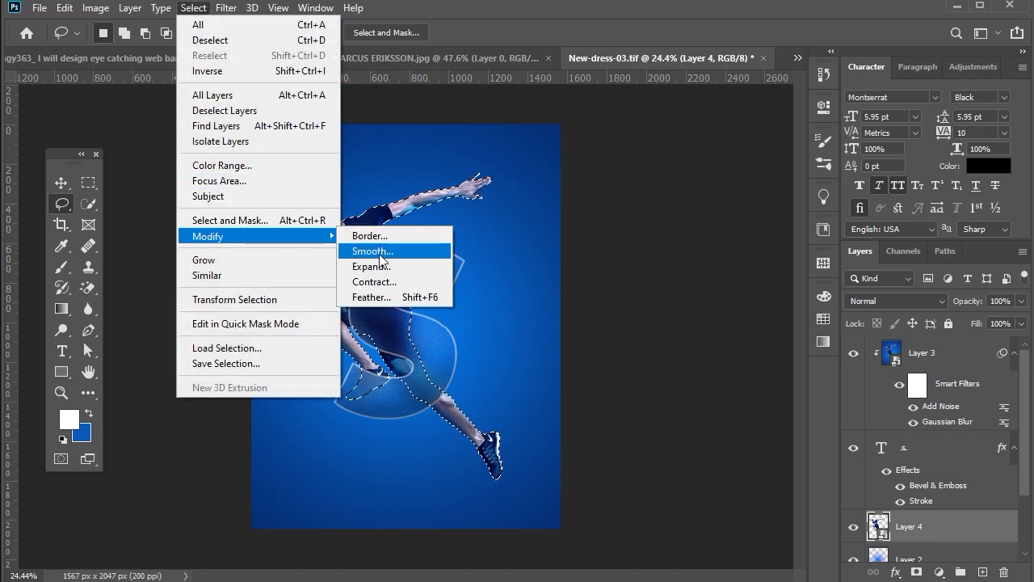
pyautogui.click(365, 266)
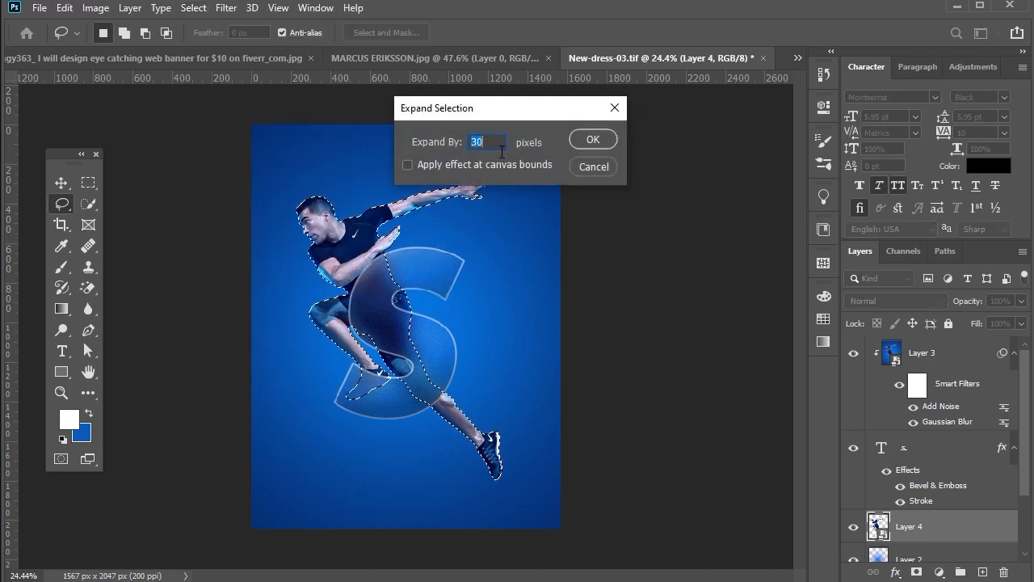
pyautogui.click(593, 139)
# Stroke the expanded athlete selection on a new layer with a 5 px white centred line and deselect.
pyautogui.hotkey('ctrl', 'shift', 'alt', 'n')
pyautogui.rightClick(401, 274)
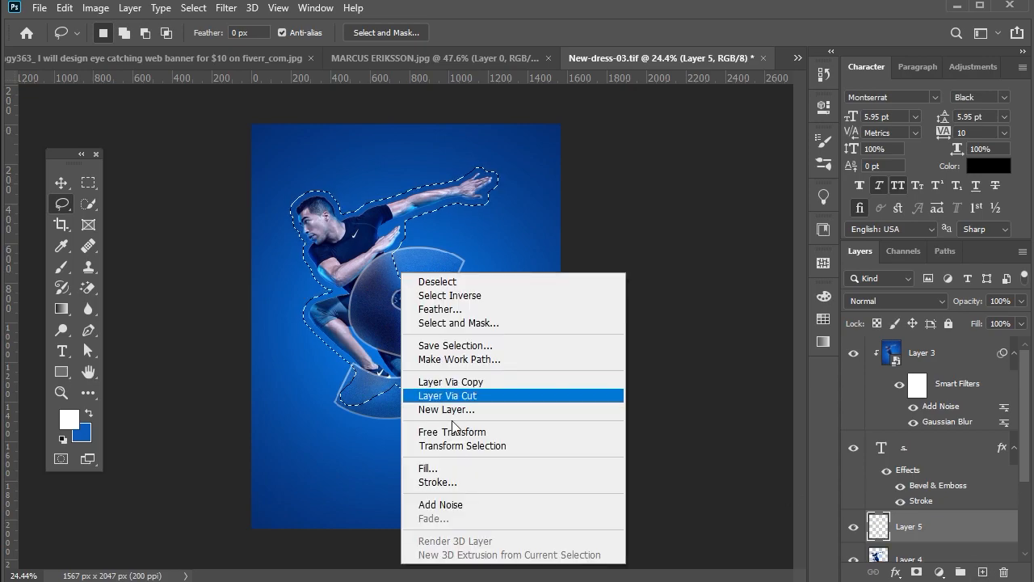
pyautogui.click(424, 482)
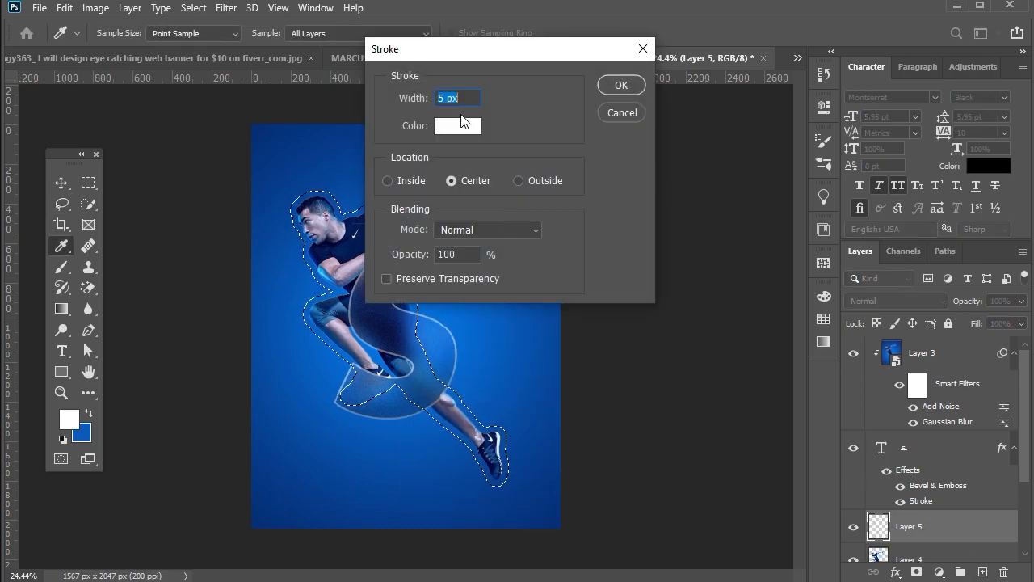
pyautogui.write('5')
pyautogui.click(621, 85)
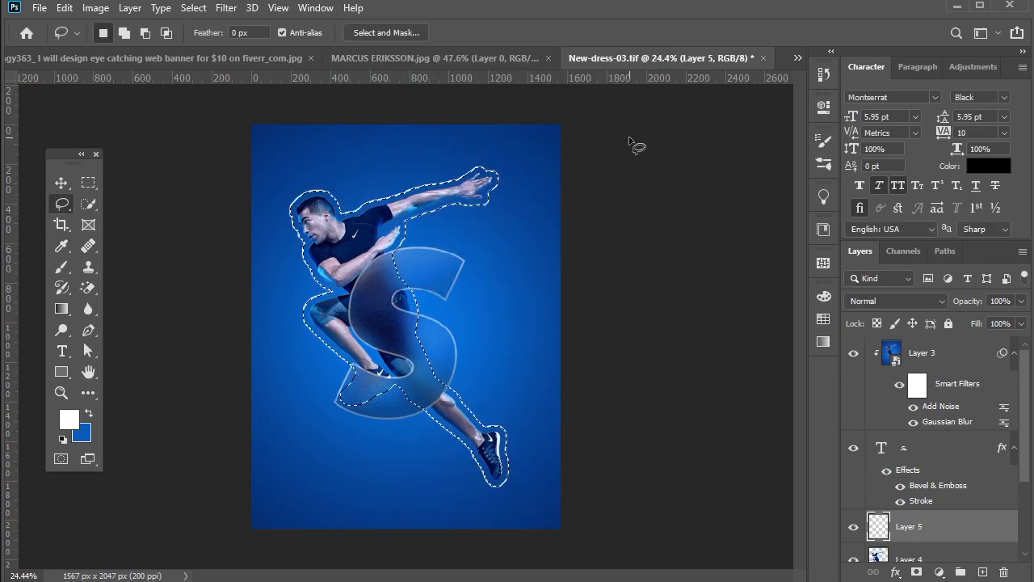
pyautogui.hotkey('ctrl', 'd')
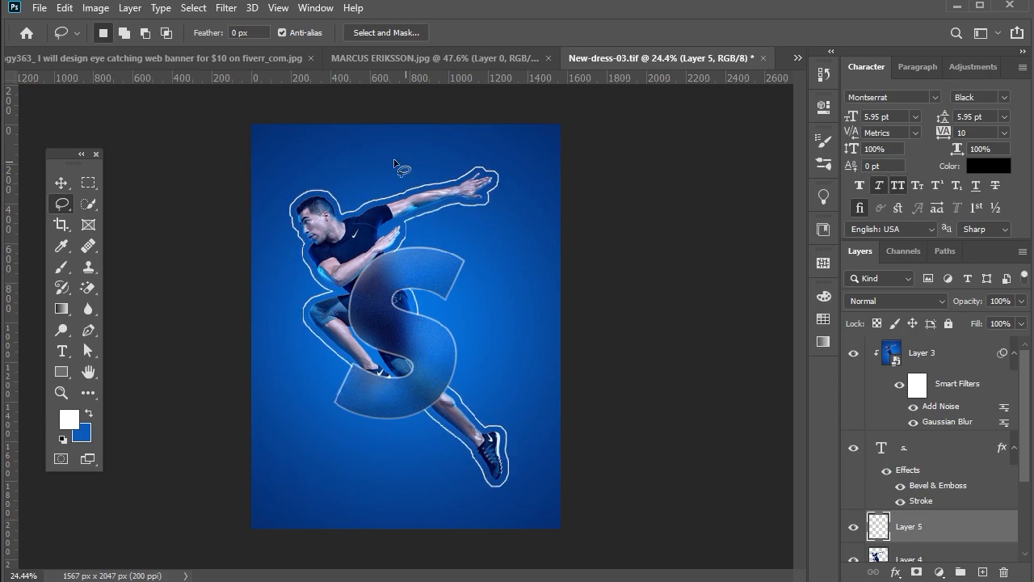
# Add a layer mask to the athlete's outline layer and invert it to hide the line.
pyautogui.scroll(3, 393, 166)
pyautogui.click(62, 182)
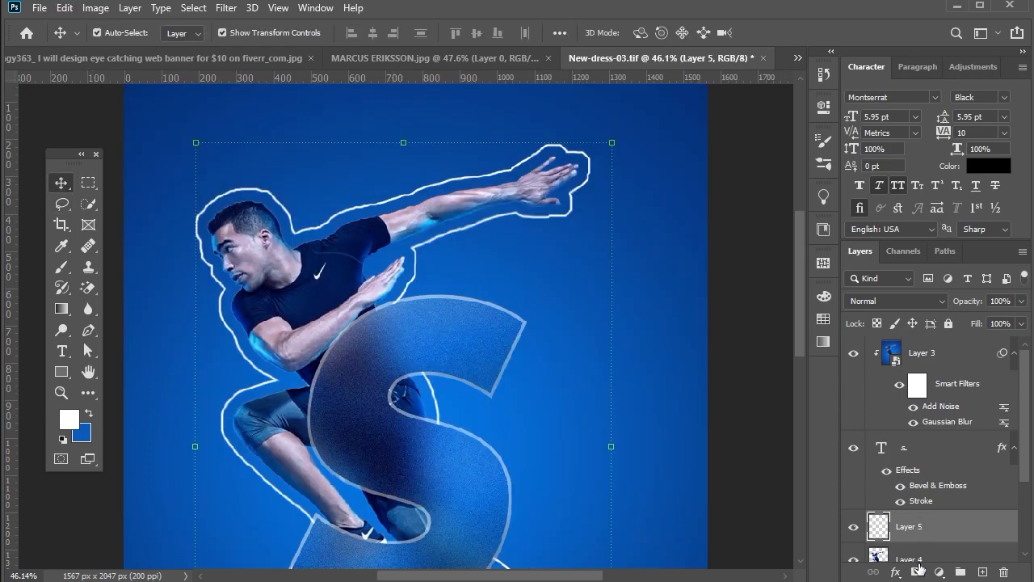
pyautogui.click(917, 571)
pyautogui.hotkey('ctrl', 'i')
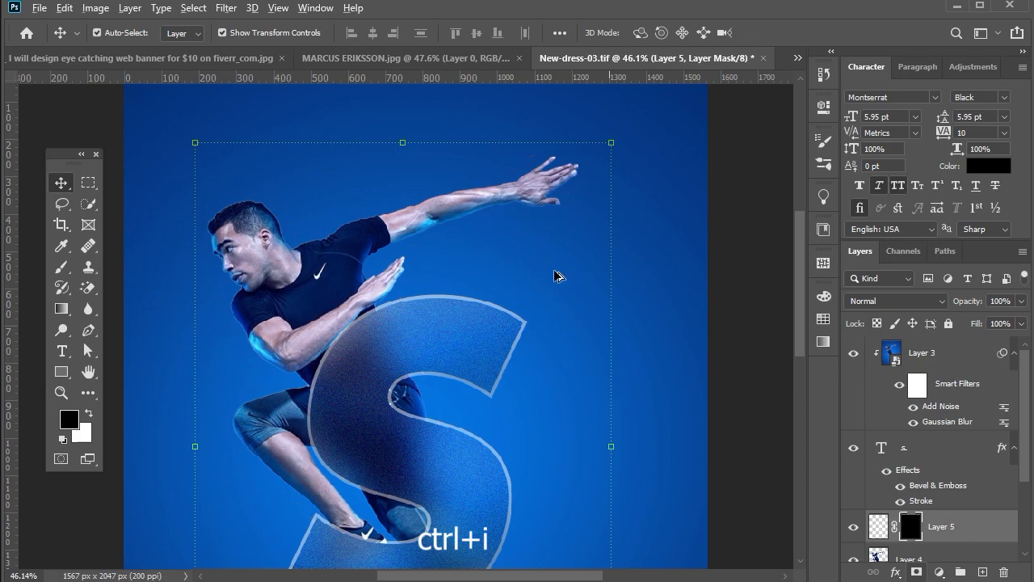
# Paint white on the outline's mask with a 90 px brush to reveal the line above the athlete's head and shoulder.
pyautogui.scroll(-2, 554, 277)
pyautogui.click(62, 266)
pyautogui.click(89, 413)
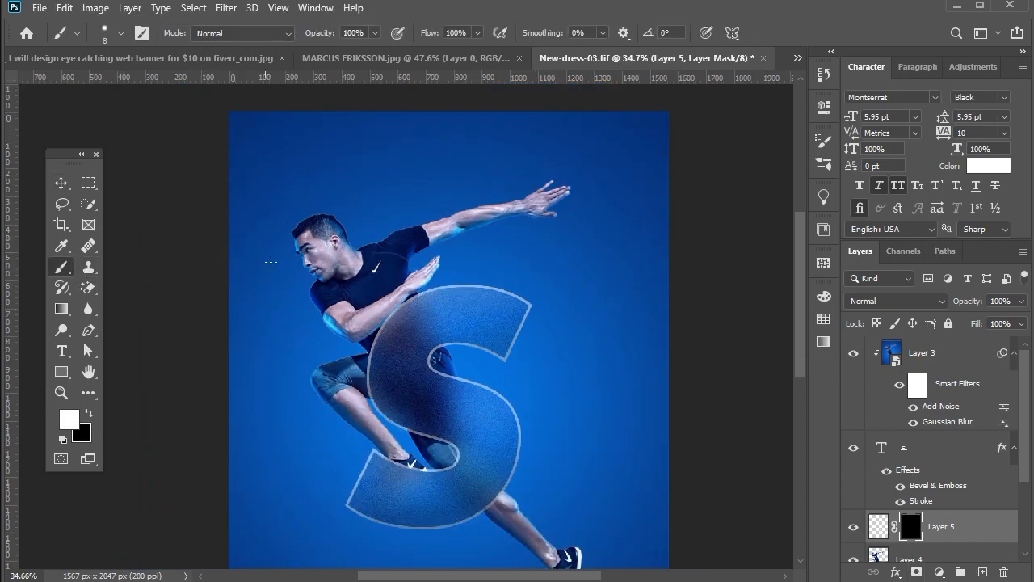
pyautogui.scroll(2, 287, 226)
pyautogui.press(']')
pyautogui.press(']')
pyautogui.press(']')
pyautogui.press(']')
pyautogui.press(']')
pyautogui.press(']')
pyautogui.press(']')
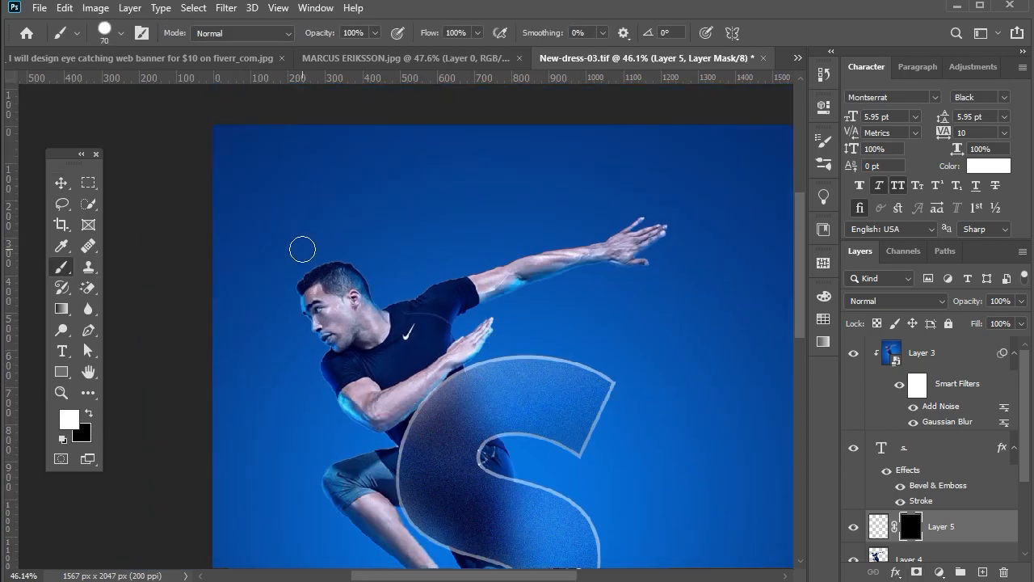
pyautogui.moveTo(295, 265)
pyautogui.mouseDown()
pyautogui.moveTo(323, 239)
pyautogui.moveTo(300, 252)
pyautogui.moveTo(351, 244)
pyautogui.moveTo(386, 285)
pyautogui.moveTo(449, 265)
pyautogui.mouseUp()
pyautogui.scroll(-5, 480, 189)
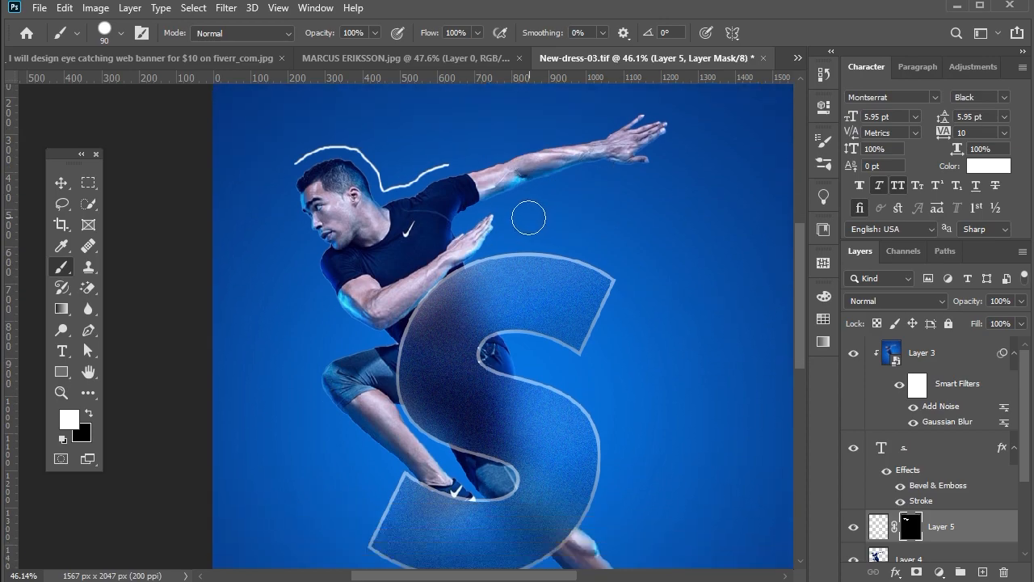
# Reveal outline segments beside the athlete's front knee, along both sides of the rear lower leg and behind the shoe.
pyautogui.scroll(-2, 426, 344)
pyautogui.moveTo(338, 283)
pyautogui.mouseDown()
pyautogui.moveTo(317, 331)
pyautogui.moveTo(355, 380)
pyautogui.mouseUp()
pyautogui.scroll(-4, 686, 444)
pyautogui.moveTo(605, 379); pyautogui.dragTo(645, 418)
pyautogui.scroll(-2, 676, 420)
pyautogui.moveTo(689, 388)
pyautogui.mouseDown()
pyautogui.moveTo(697, 477)
pyautogui.moveTo(658, 494)
pyautogui.mouseUp()
pyautogui.hotkey('ctrl', 'z')
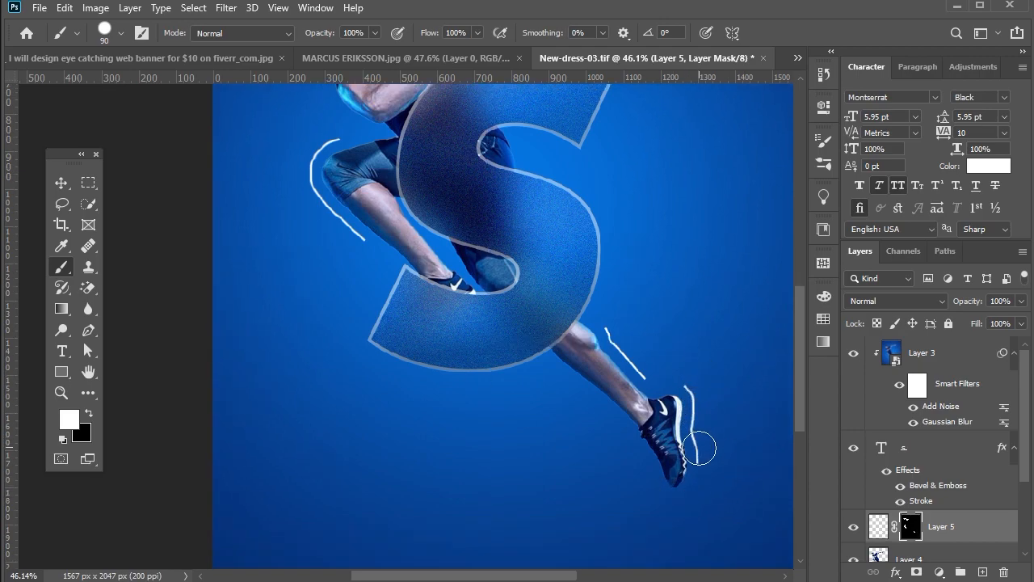
pyautogui.moveTo(559, 374); pyautogui.dragTo(619, 422)
pyautogui.scroll(2, 411, 317)
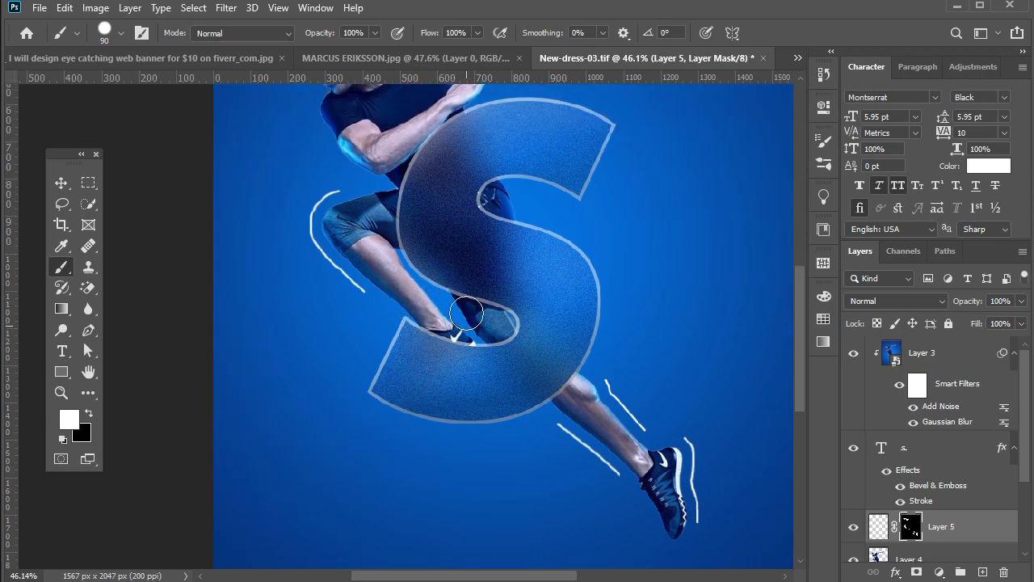
# Reveal outline segments along the athlete's outstretched arm, around its fingertips and beside the near hand.
pyautogui.scroll(4, 317, 221)
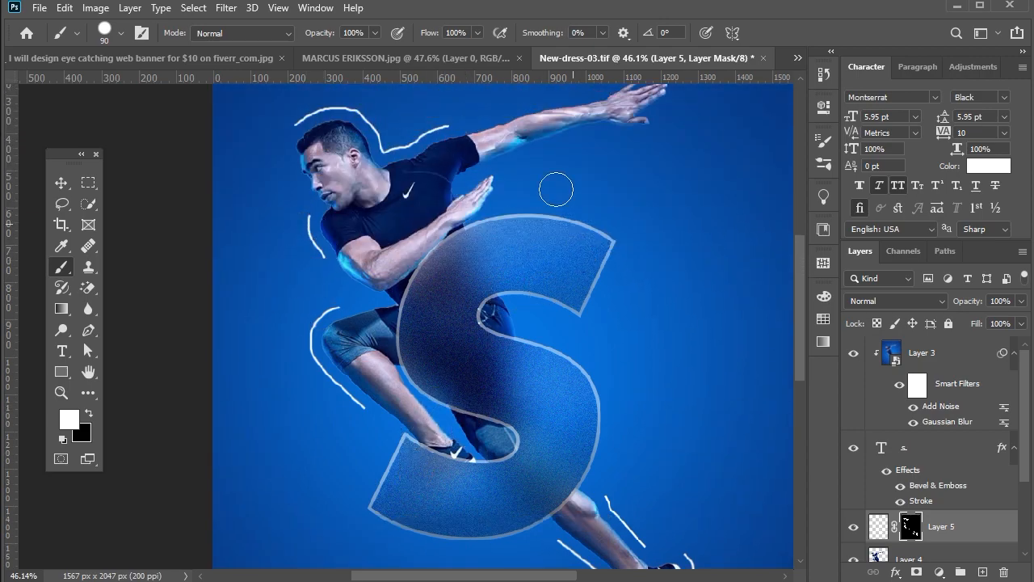
pyautogui.moveTo(512, 159); pyautogui.dragTo(579, 135)
pyautogui.scroll(4, 686, 191)
pyautogui.moveTo(678, 188); pyautogui.dragTo(664, 215)
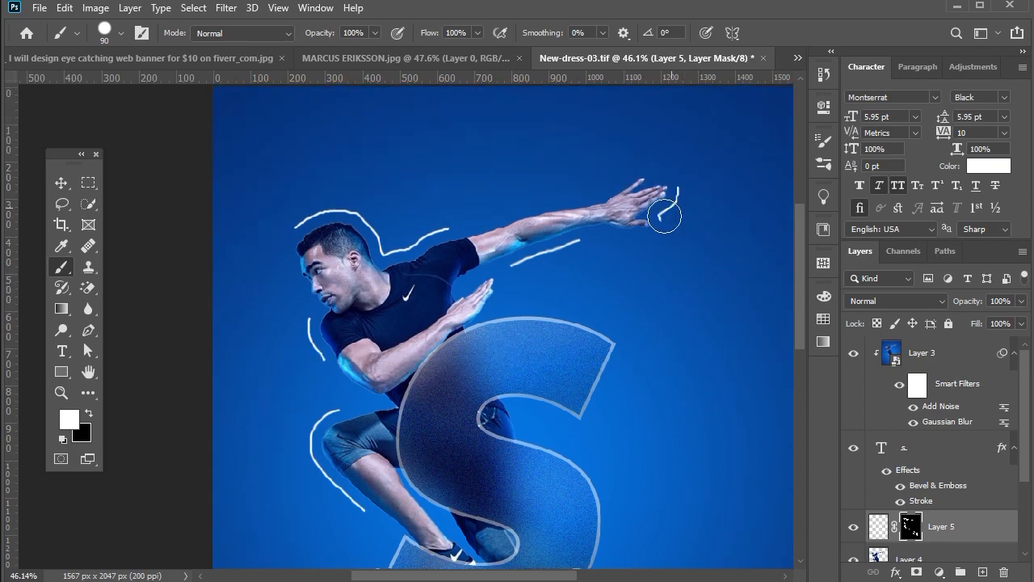
pyautogui.scroll(-3, 722, 248)
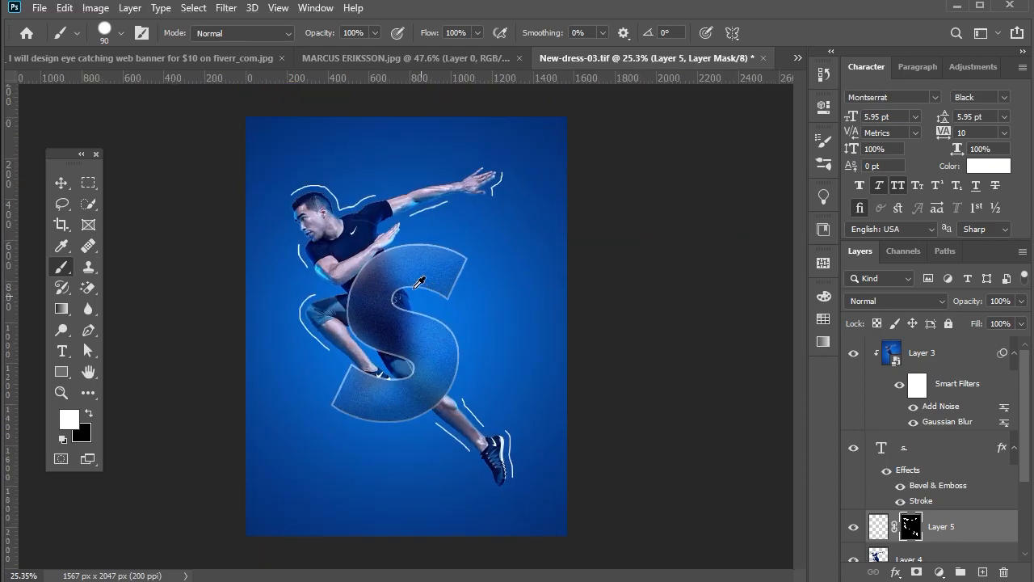
pyautogui.scroll(2, 346, 255)
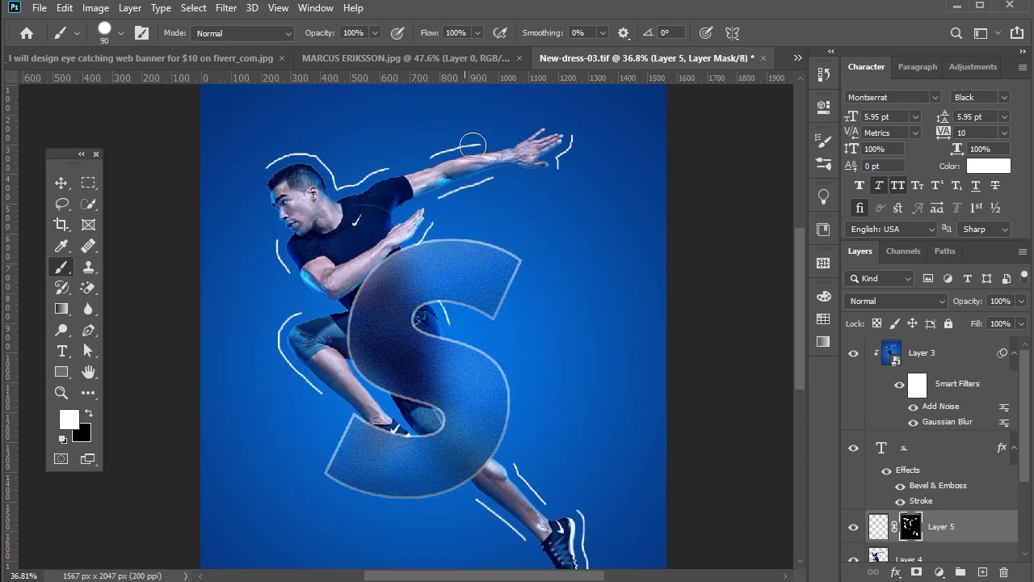
pyautogui.scroll(-3, 614, 252)
pyautogui.scroll(1, 402, 322)
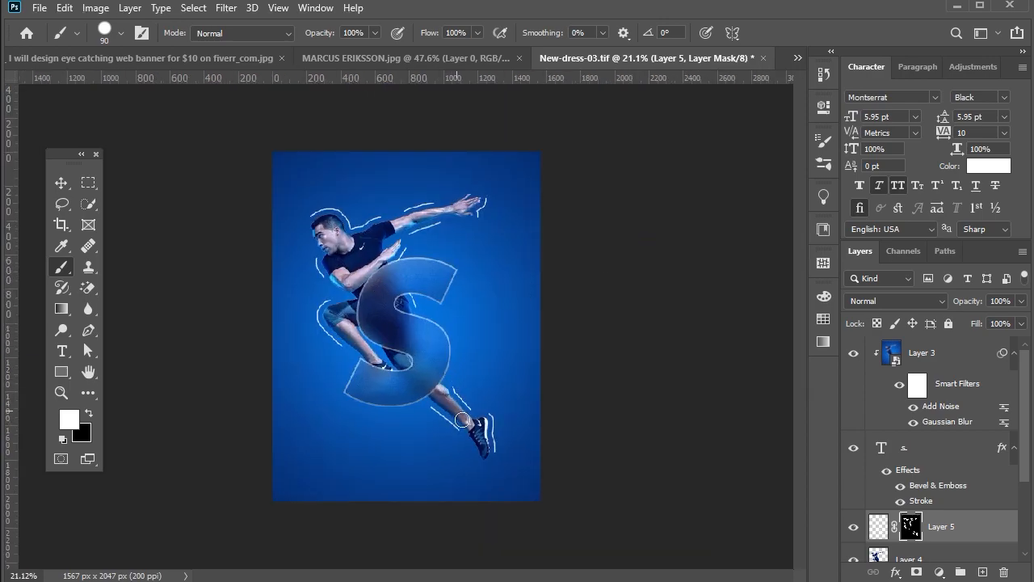
# Load the S text layer's shape as a selection and expand it slightly beyond the letter's edge.
pyautogui.click(64, 184)
pyautogui.click(194, 239)
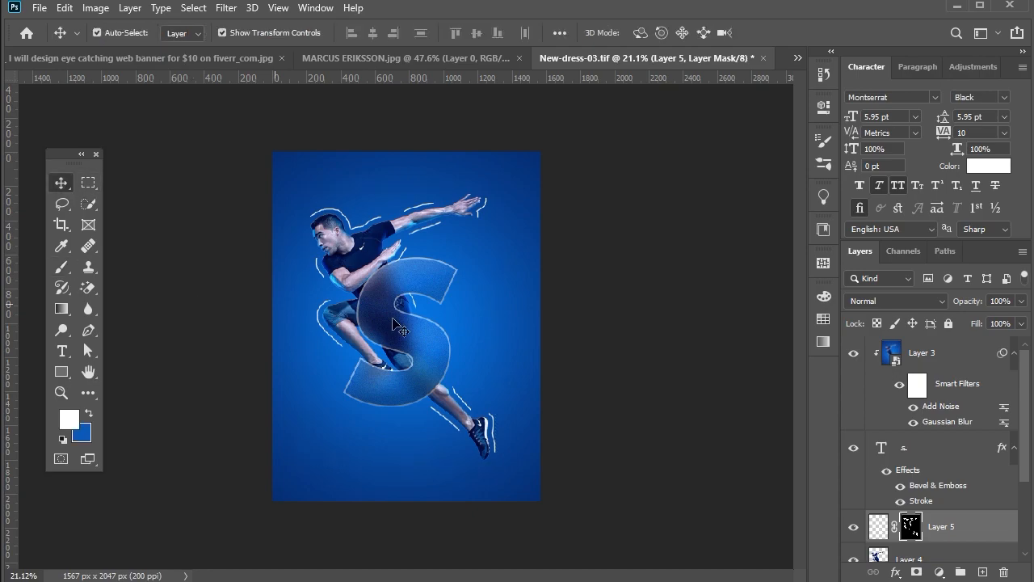
pyautogui.scroll(3, 393, 319)
pyautogui.click(412, 353)
pyautogui.scroll(-2, 410, 347)
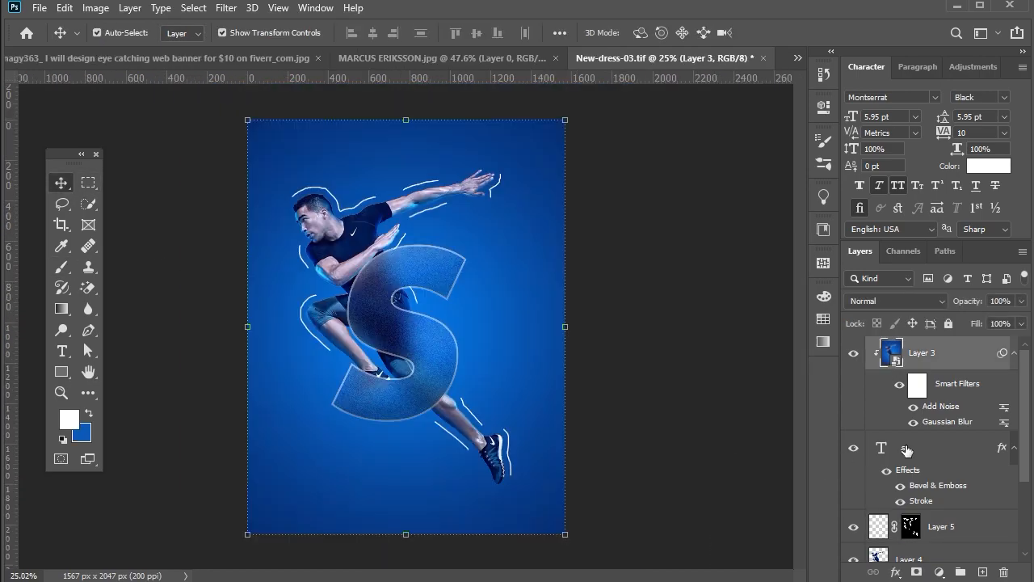
pyautogui.click(921, 449)
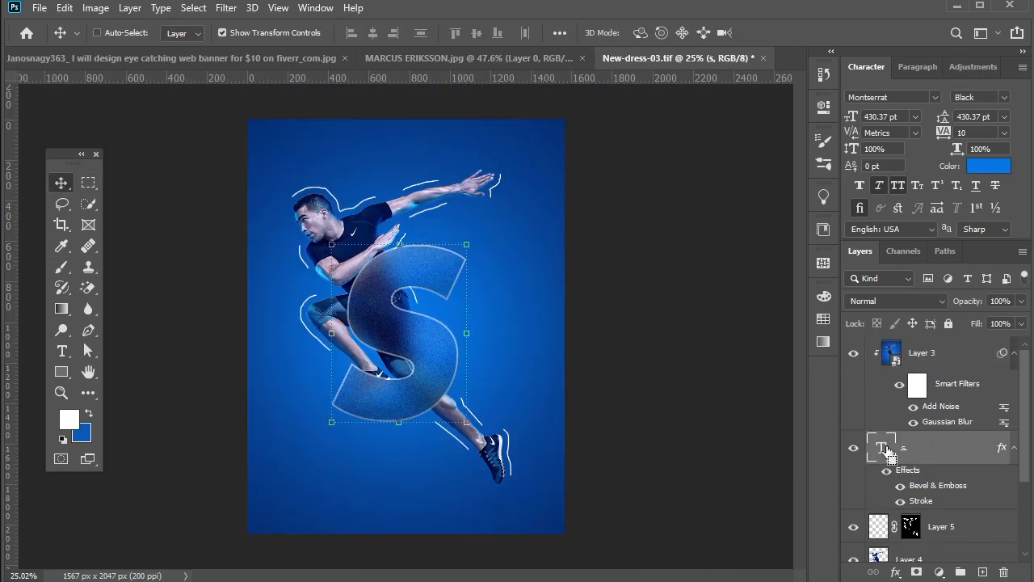
pyautogui.keyDown('ctrl'); pyautogui.click(887, 453); pyautogui.keyUp('ctrl')
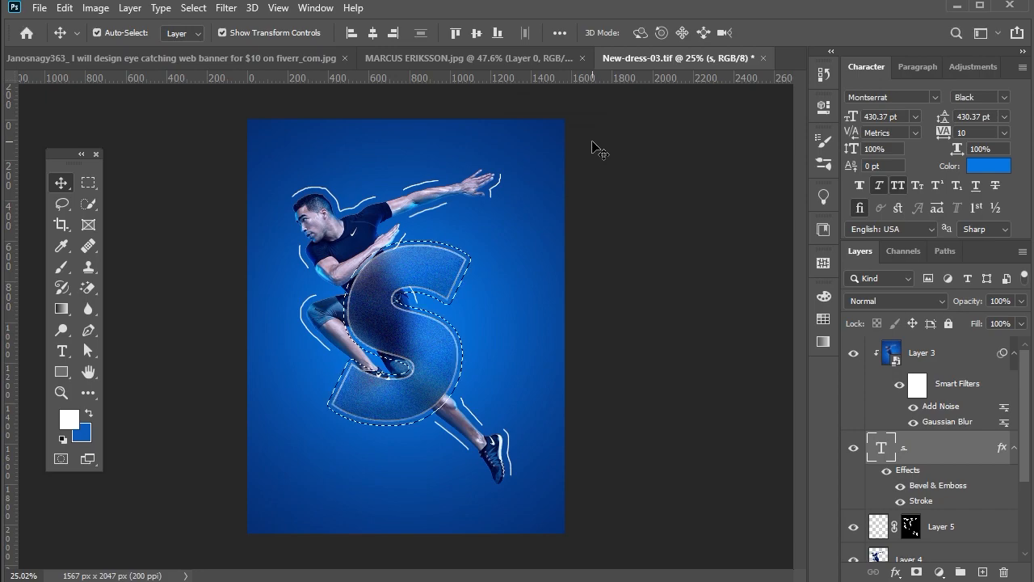
# Stroke the expanded S selection on a new top layer with a 2 px white centred line and deselect.
pyautogui.scroll(2, 407, 307)
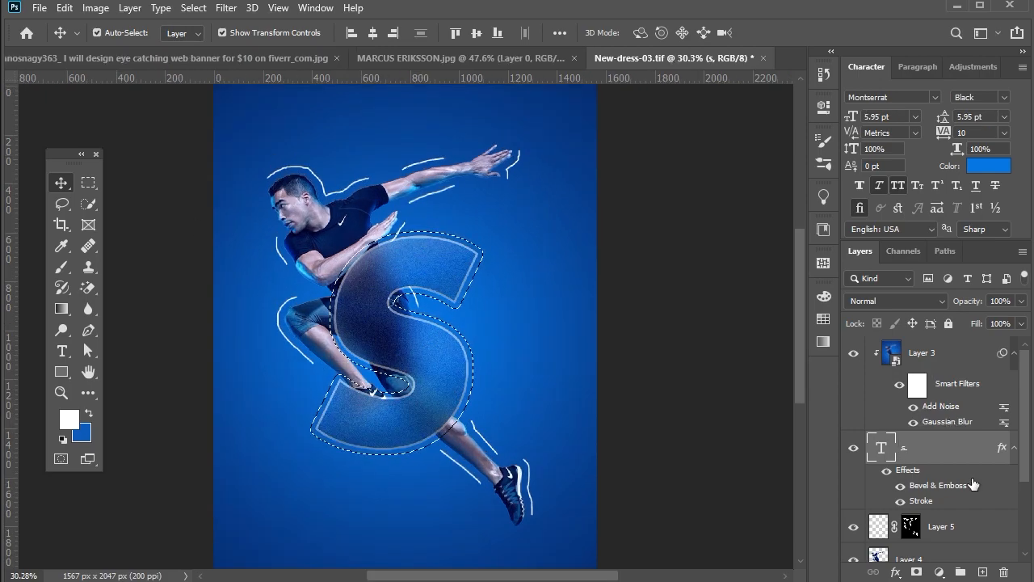
pyautogui.hotkey('ctrl', 'shift', 'alt', 'n')
pyautogui.click(61, 204)
pyautogui.rightClick(278, 203)
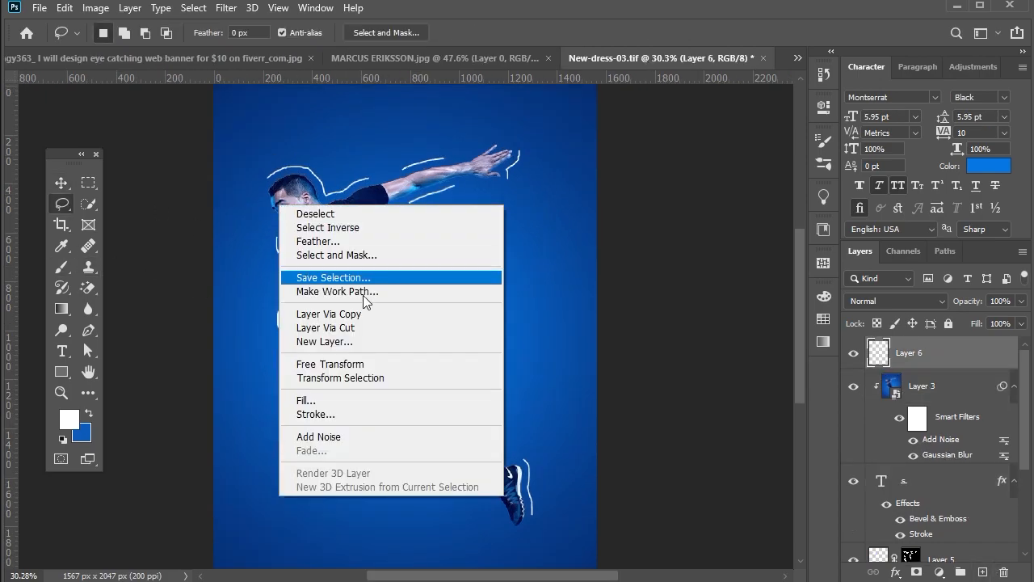
pyautogui.click(337, 414)
pyautogui.write('2')
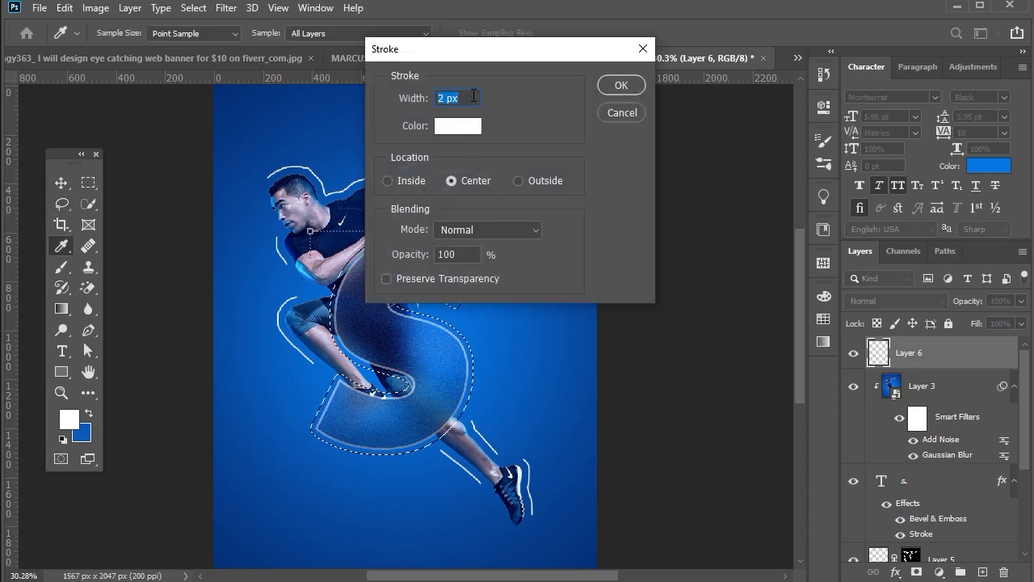
pyautogui.click(619, 85)
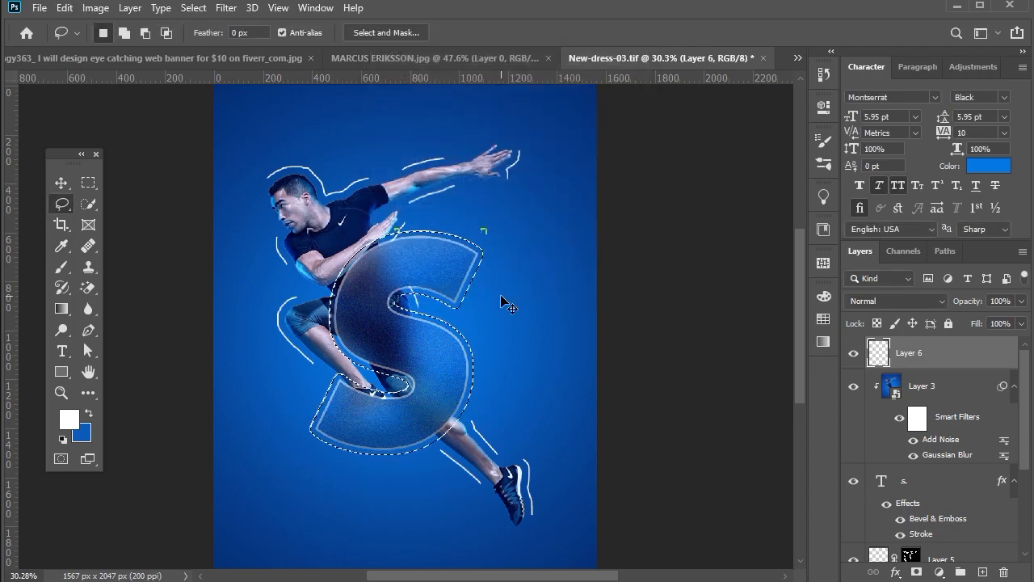
pyautogui.hotkey('ctrl', 'd')
# Add a layer mask to the S outline layer and invert it to hide the thin line.
pyautogui.click(61, 182)
pyautogui.click(917, 571)
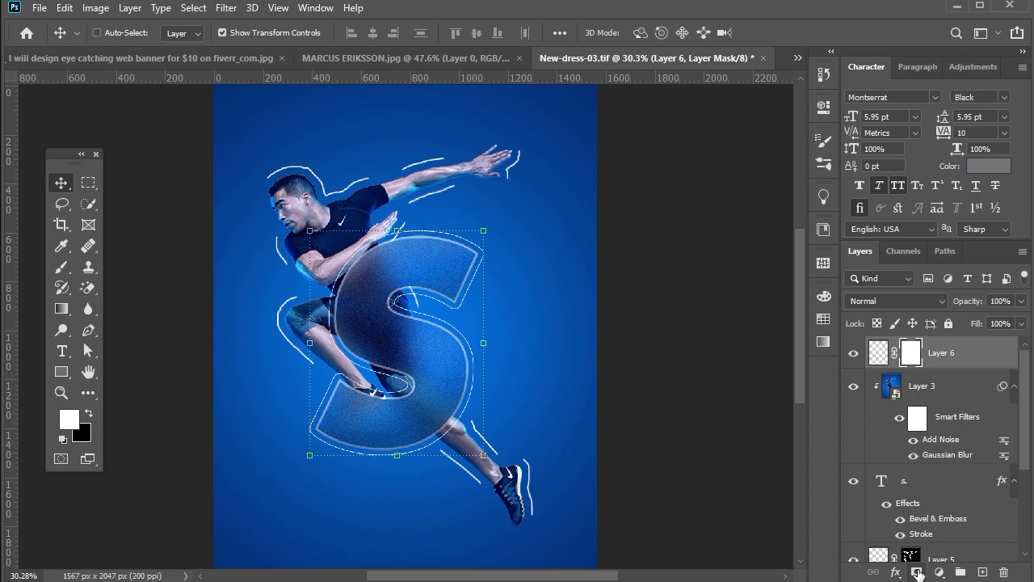
pyautogui.hotkey('ctrl', 'i')
# Paint white on the S outline's mask with a 90 px brush to reveal thin line segments along the letter's inner and outer curves.
pyautogui.press('b')
pyautogui.scroll(2, 485, 231)
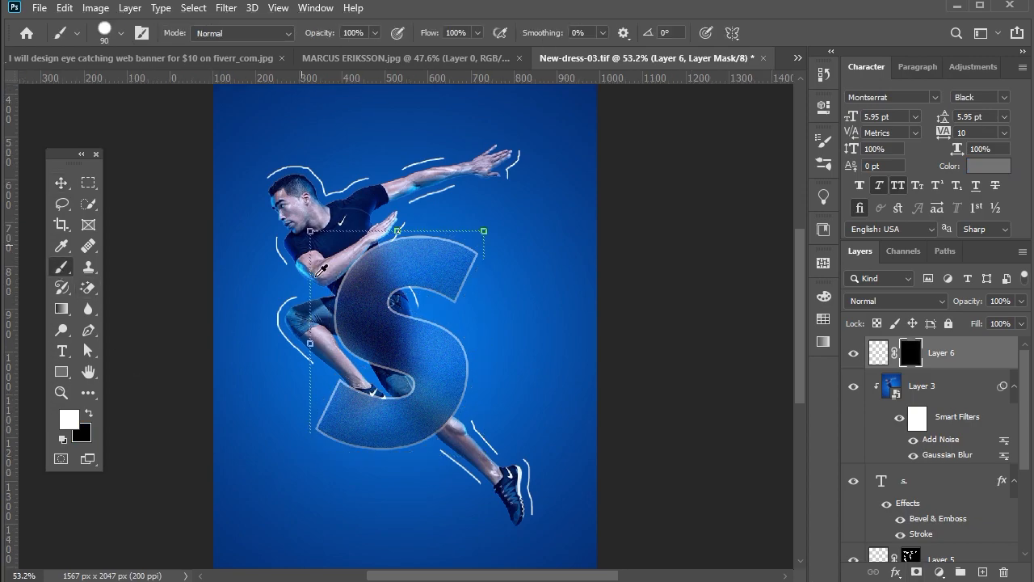
pyautogui.moveTo(567, 314); pyautogui.dragTo(489, 306)
pyautogui.scroll(-3, 517, 324)
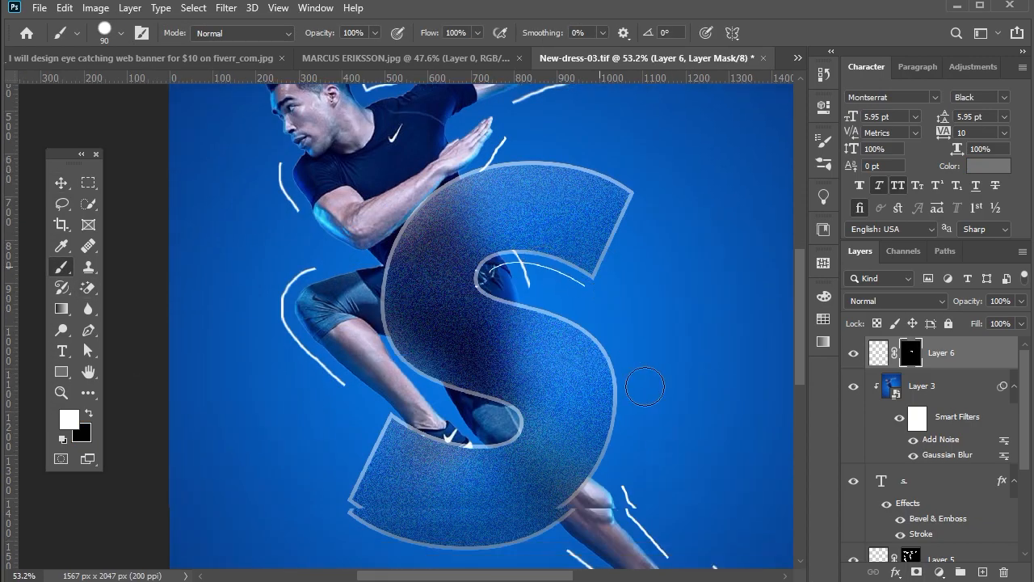
pyautogui.moveTo(603, 291)
pyautogui.mouseDown()
pyautogui.moveTo(618, 345)
pyautogui.moveTo(614, 418)
pyautogui.mouseUp()
pyautogui.scroll(-2, 597, 404)
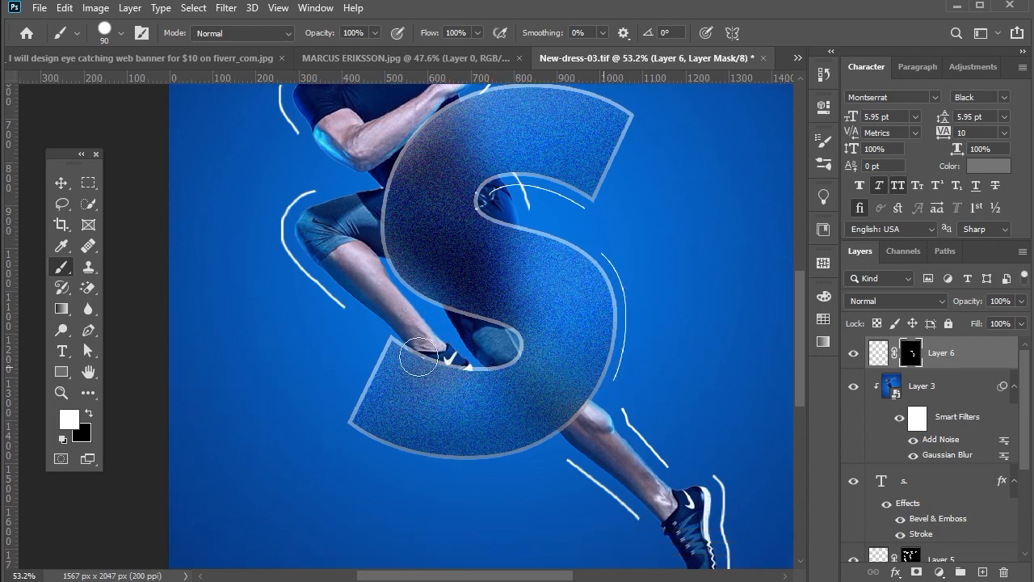
pyautogui.moveTo(392, 285); pyautogui.dragTo(486, 323)
pyautogui.moveTo(399, 231)
pyautogui.mouseDown()
pyautogui.moveTo(379, 199)
pyautogui.moveTo(414, 134)
pyautogui.mouseUp()
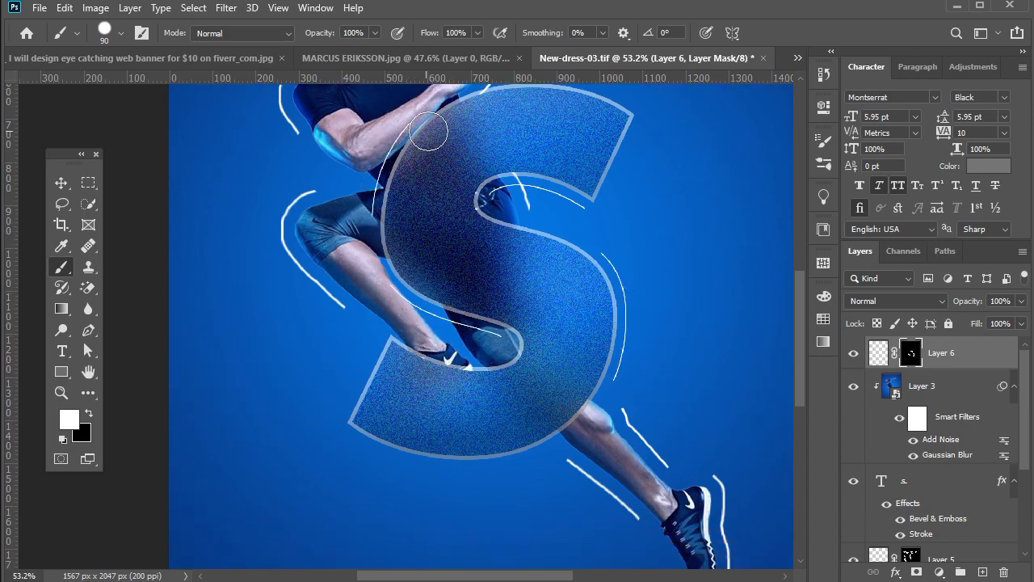
# Paint white on the S outline's mask to reveal thin line segments around the letter's lower-left corner, bottom curve and upper-right end.
pyautogui.scroll(-2, 388, 400)
pyautogui.scroll(-1, 364, 303)
pyautogui.moveTo(368, 266)
pyautogui.mouseDown()
pyautogui.moveTo(342, 347)
pyautogui.moveTo(382, 362)
pyautogui.mouseUp()
pyautogui.moveTo(478, 377)
pyautogui.mouseDown()
pyautogui.moveTo(496, 380)
pyautogui.moveTo(566, 344)
pyautogui.mouseUp()
pyautogui.scroll(4, 569, 310)
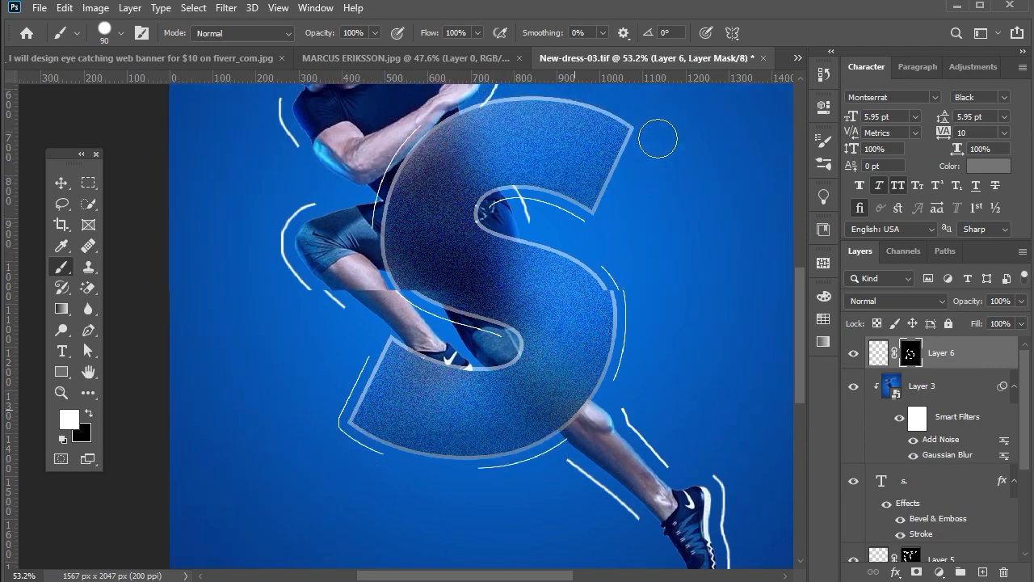
pyautogui.moveTo(531, 126)
pyautogui.mouseDown()
pyautogui.moveTo(651, 164)
pyautogui.moveTo(652, 194)
pyautogui.moveTo(629, 211)
pyautogui.moveTo(670, 249)
pyautogui.mouseUp()
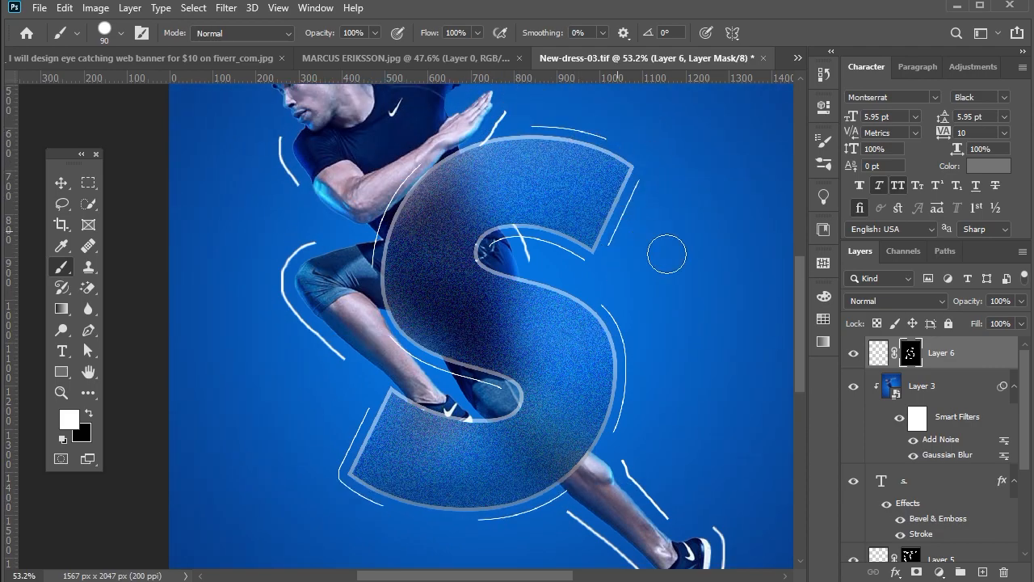
pyautogui.scroll(-3, 702, 261)
pyautogui.press('v')
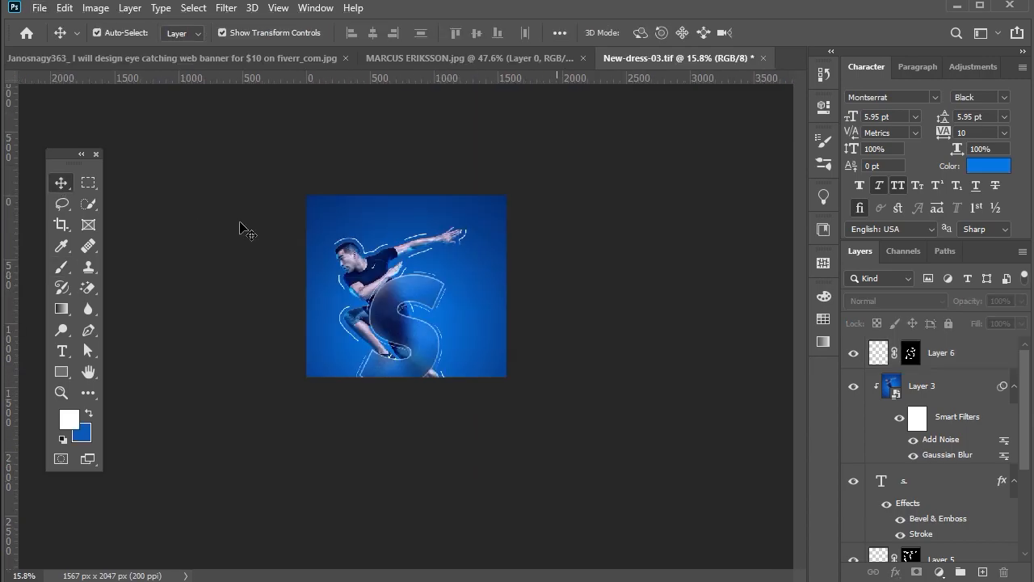
pyautogui.hotkey('ctrl', '0')
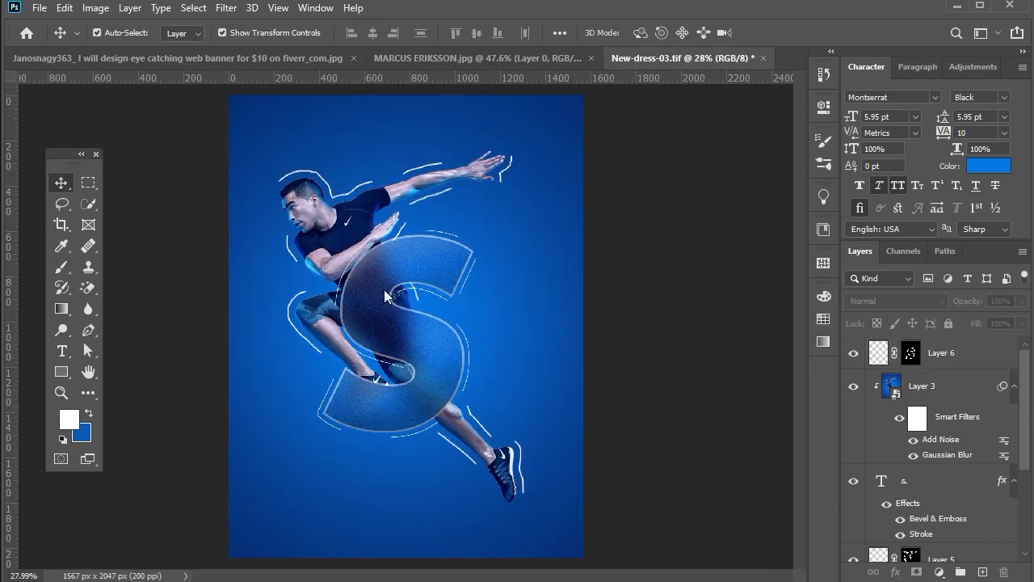
# Add the text "SPORT" in Montserrat Black near the poster's bottom, below the letter S.
pyautogui.click(61, 351)
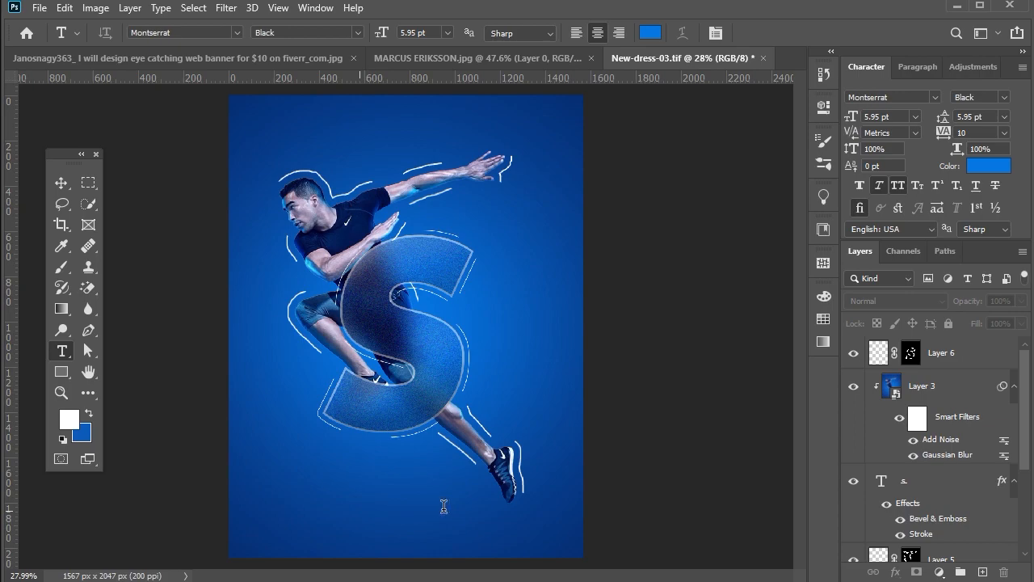
pyautogui.click(360, 510)
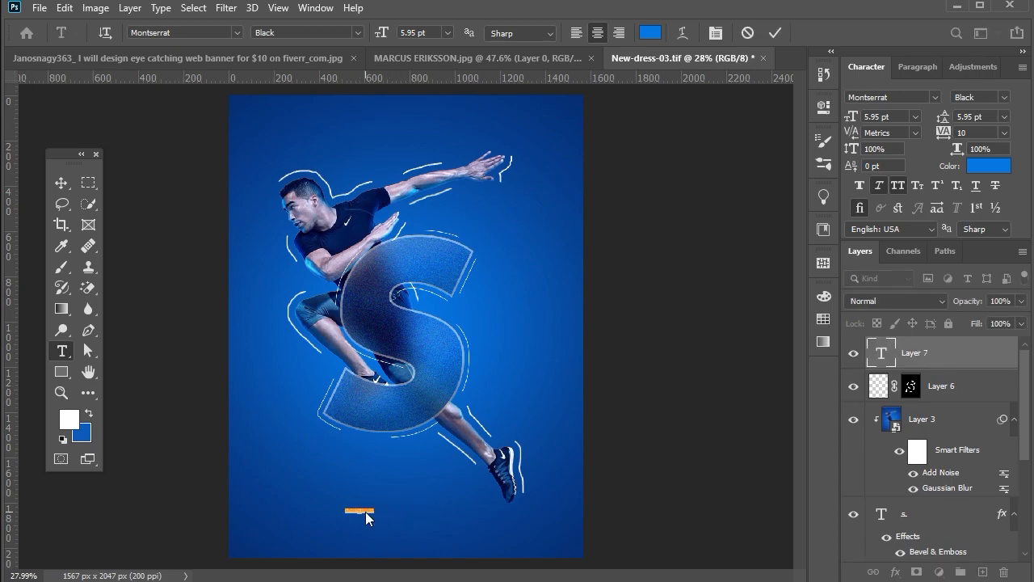
pyautogui.rightClick(365, 511)
pyautogui.click(404, 253)
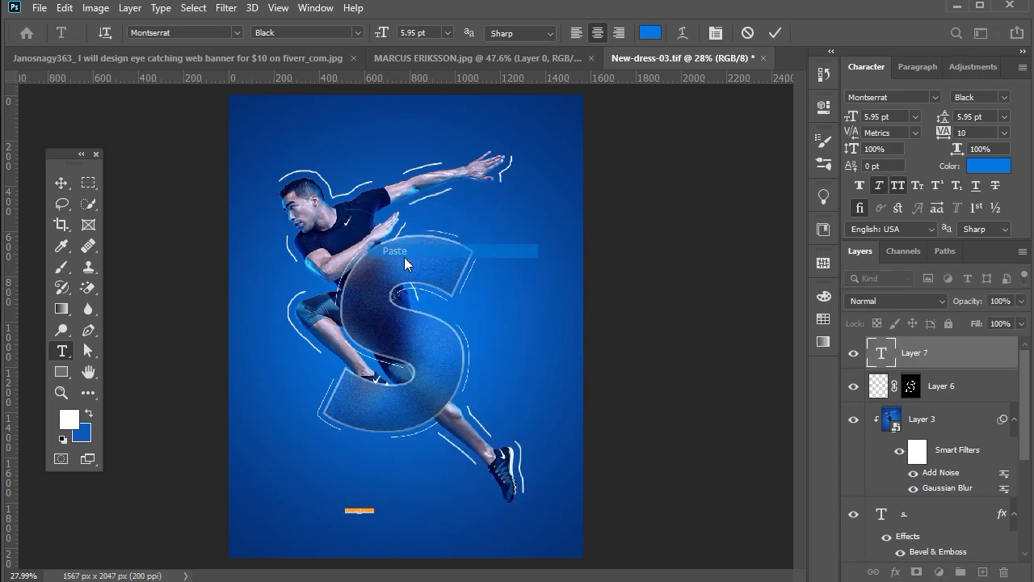
pyautogui.click(71, 179)
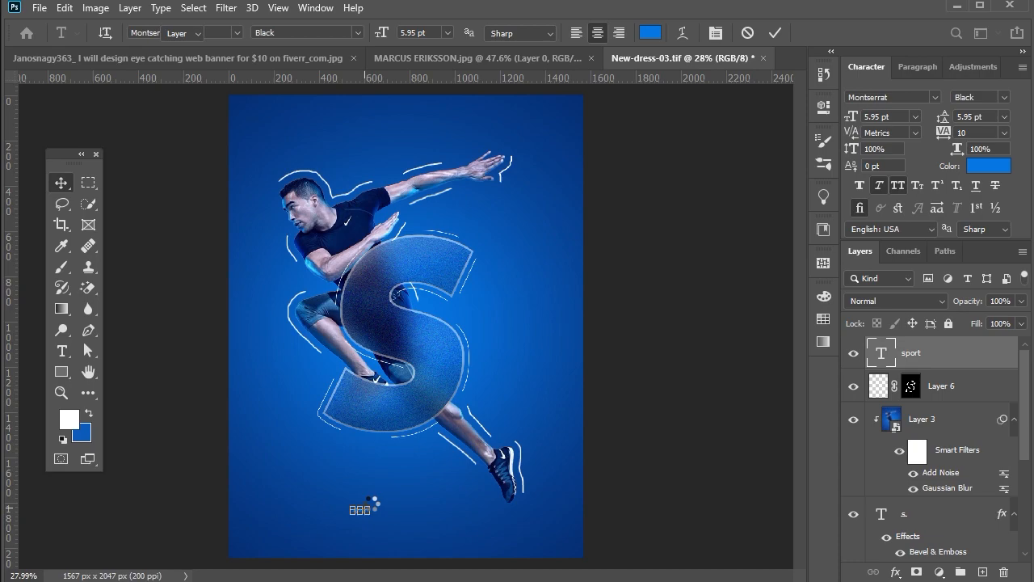
pyautogui.hotkey('ctrl', 'Return')
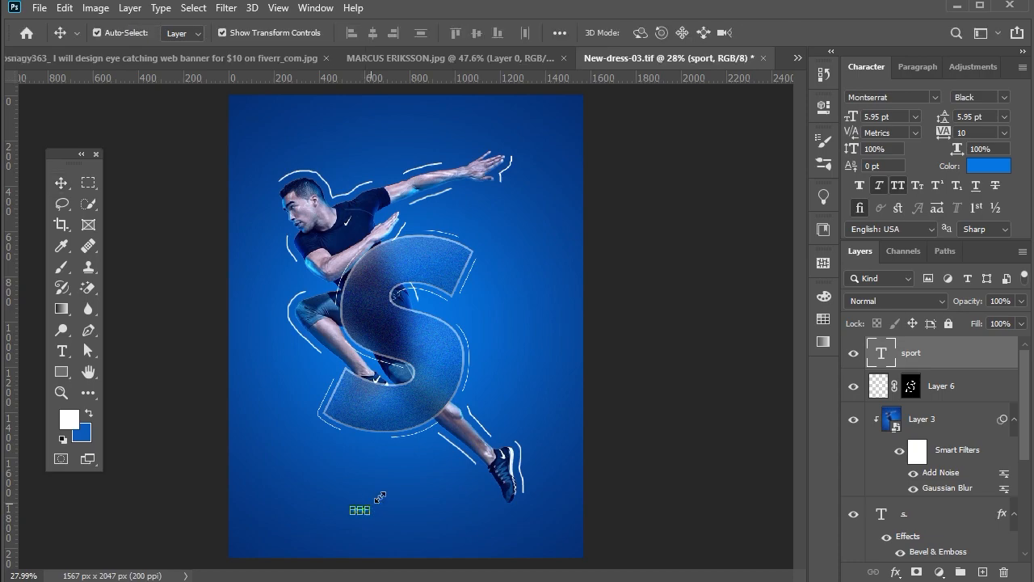
# Scale the SPORT text up to about 351 x 102 px and centre it near the poster's bottom edge.
pyautogui.hotkey('ctrl', 't')
pyautogui.moveTo(371, 505); pyautogui.dragTo(433, 475)
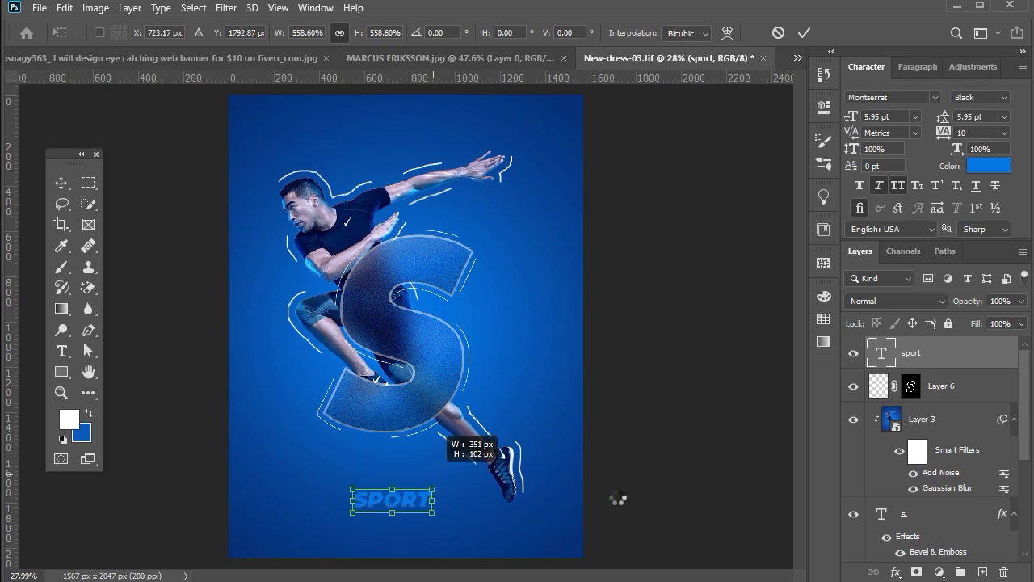
pyautogui.press('Return')
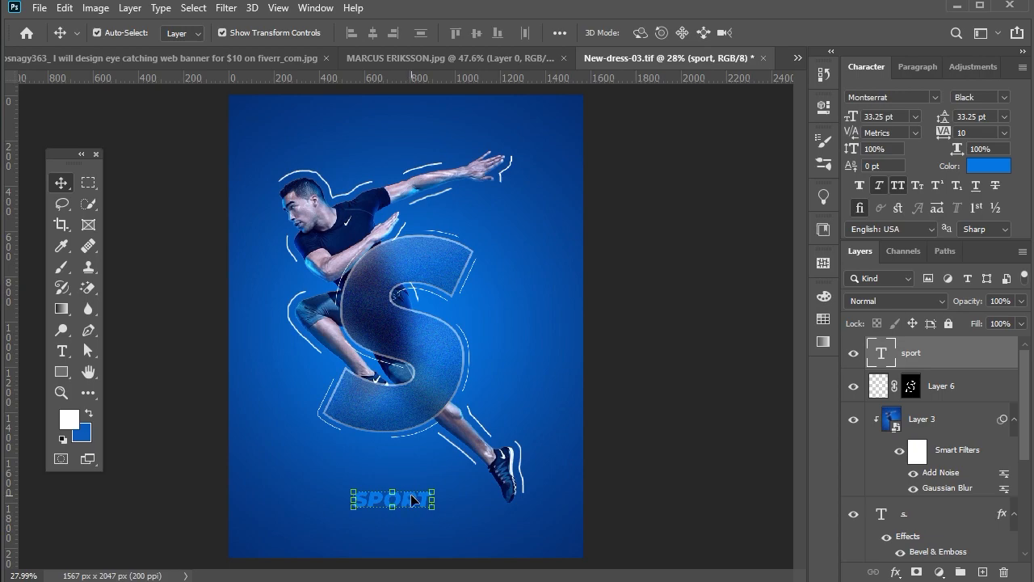
pyautogui.moveTo(410, 494); pyautogui.dragTo(430, 520)
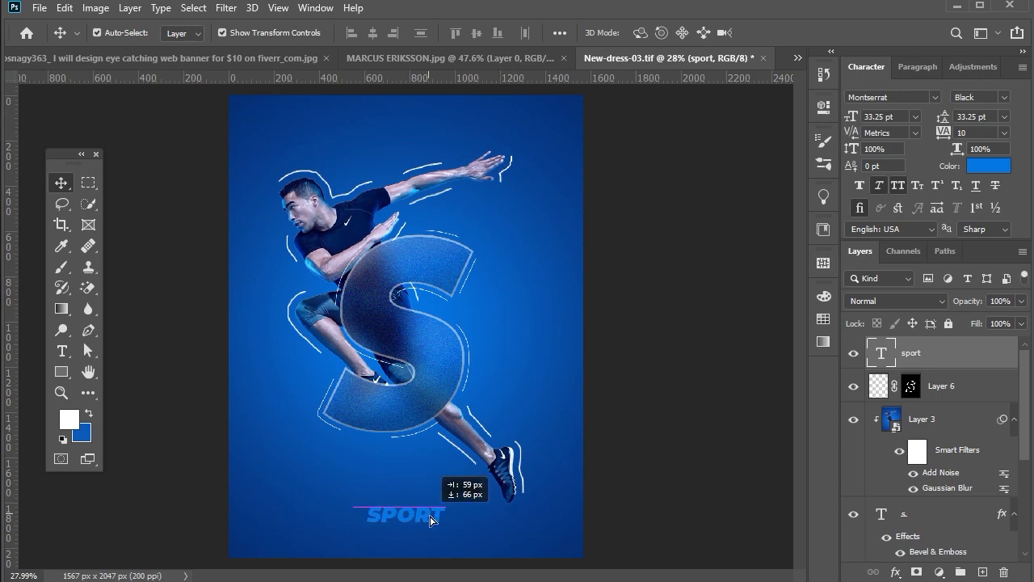
# Set the SPORT text colour to white (ffffff).
pyautogui.click(688, 498)
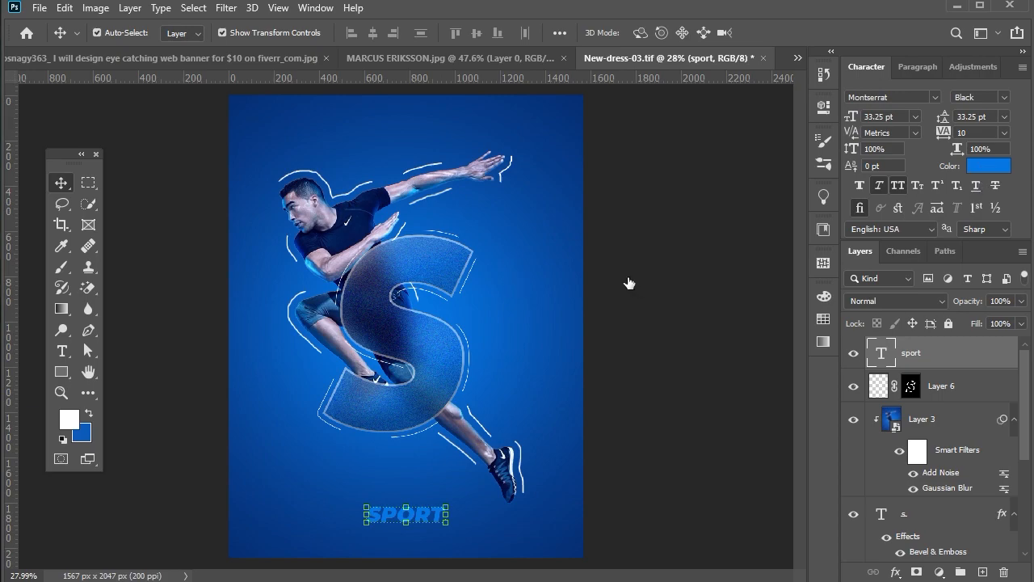
pyautogui.moveTo(642, 275); pyautogui.dragTo(601, 238)
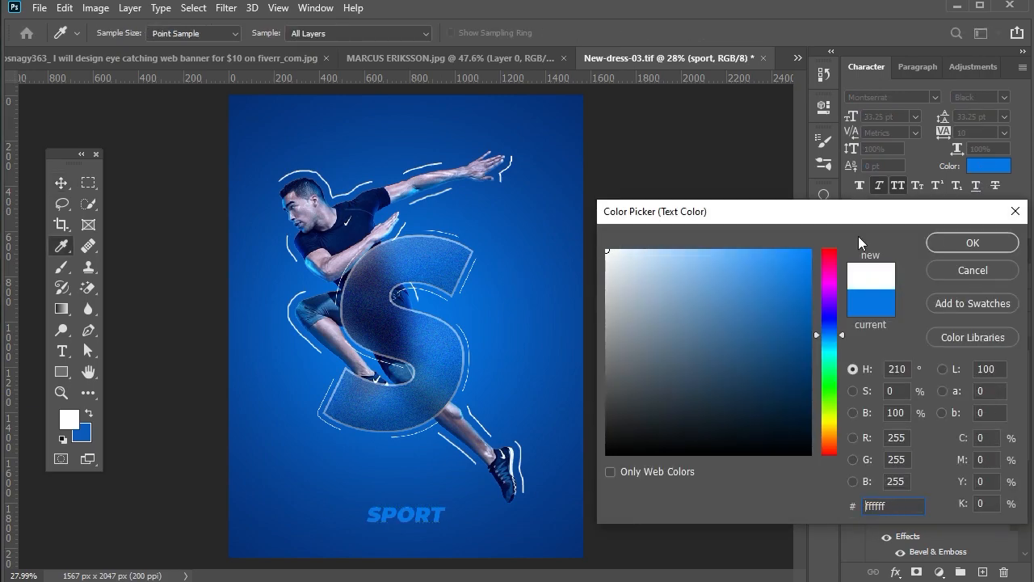
pyautogui.click(933, 242)
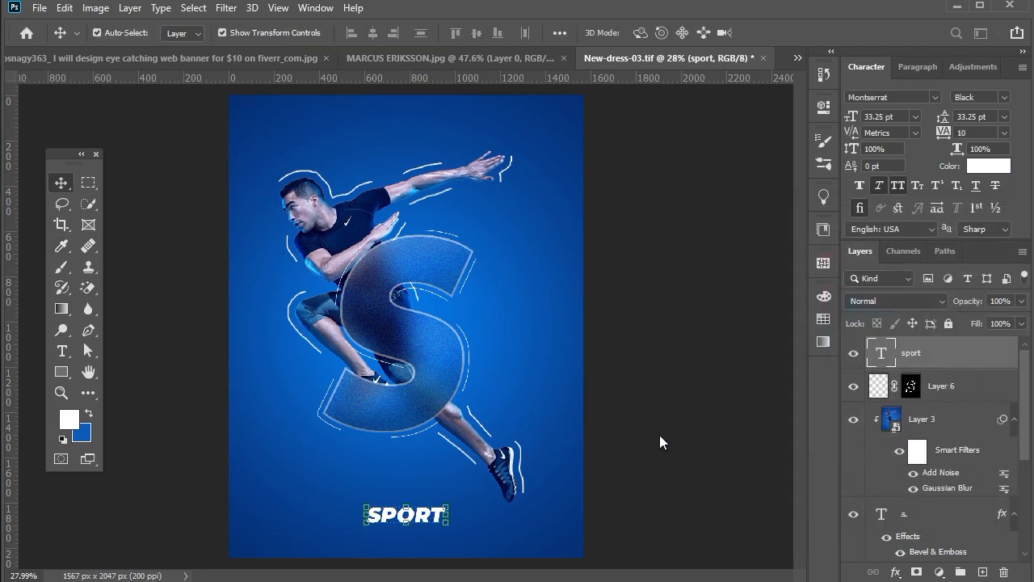
# Stamp all visible layers onto a new top layer and convert it to a smart object.
pyautogui.hotkey('shift', 'ctrl', 'alt', 'i')
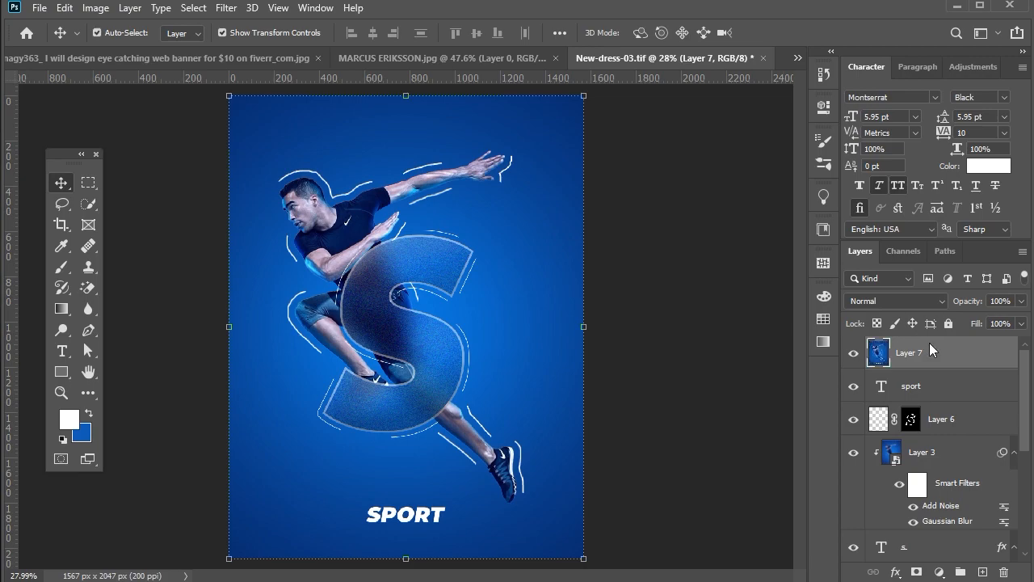
pyautogui.rightClick(930, 347)
pyautogui.click(775, 225)
# Start the Camera Raw filter on the merged smart object and set the temperature to -8.
pyautogui.click(227, 9)
pyautogui.click(278, 105)
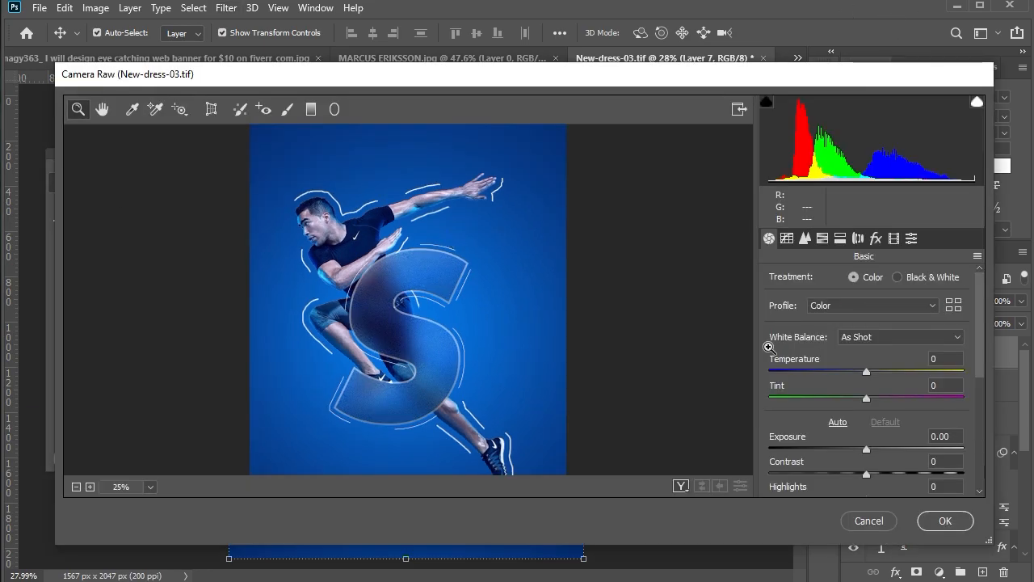
pyautogui.hotkey('ctrl', '+')
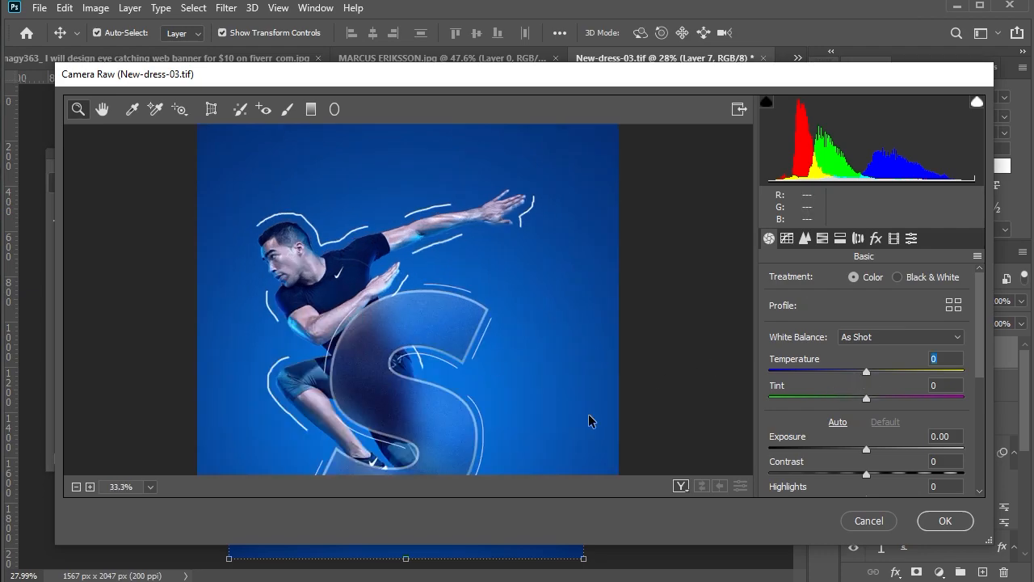
pyautogui.click(76, 487)
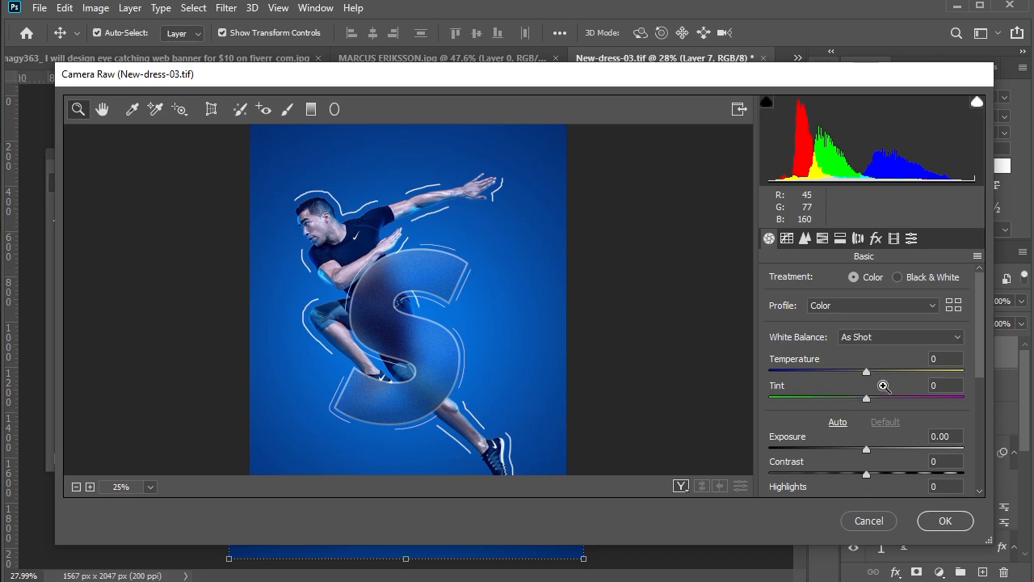
pyautogui.click(918, 364)
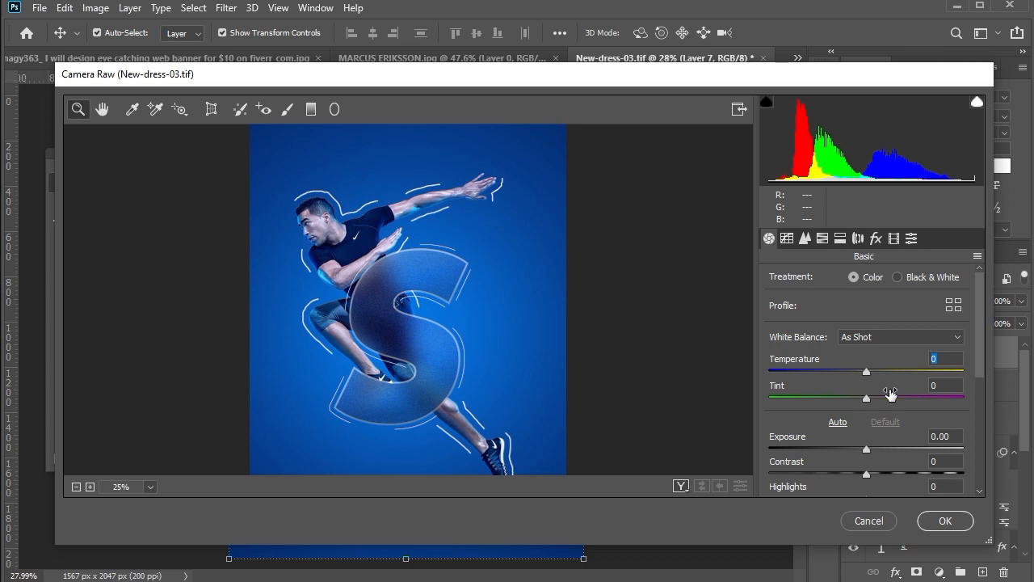
pyautogui.moveTo(869, 375); pyautogui.dragTo(866, 377)
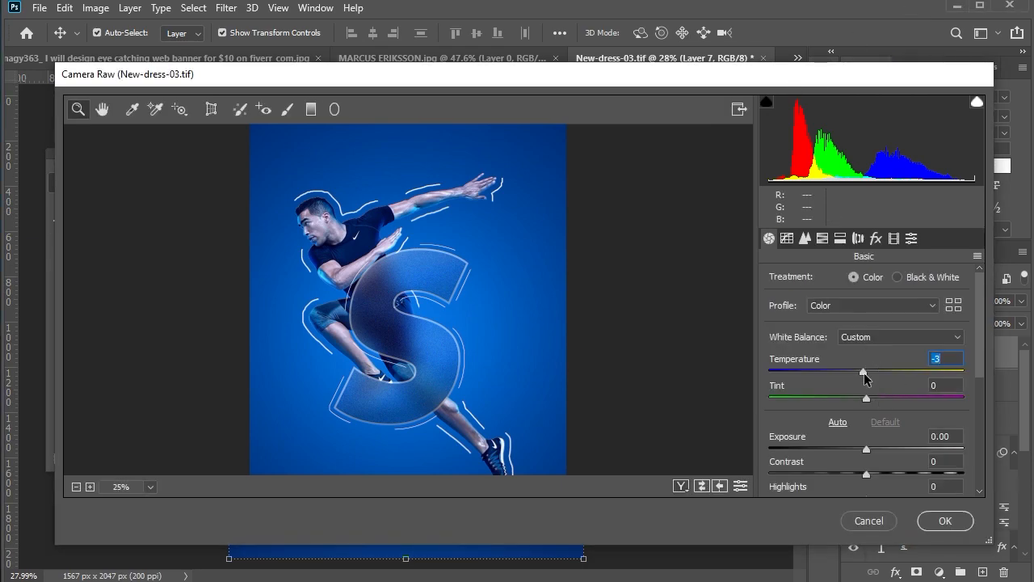
pyautogui.press('Down')
pyautogui.press('Down')
pyautogui.press('Down')
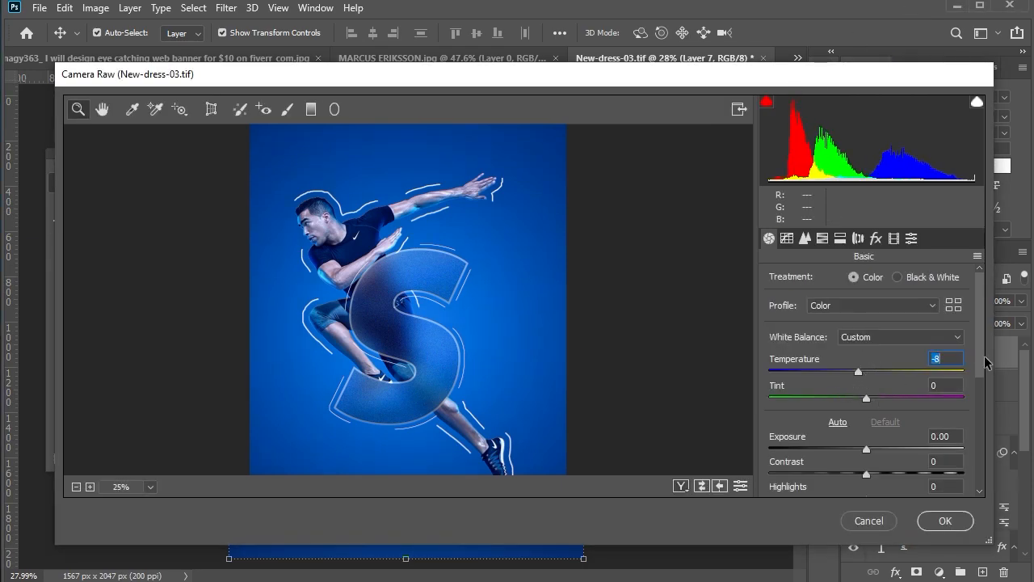
# Set the Basic adjustments to Shadows +13, Blacks -7, Clarity -14 and Saturation +15.
pyautogui.scroll(-1, 984, 387)
pyautogui.scroll(-1, 983, 387)
pyautogui.moveTo(867, 397)
pyautogui.mouseDown()
pyautogui.moveTo(882, 397)
pyautogui.moveTo(846, 402)
pyautogui.moveTo(883, 398)
pyautogui.moveTo(851, 423)
pyautogui.moveTo(877, 449)
pyautogui.moveTo(858, 420)
pyautogui.moveTo(883, 396)
pyautogui.moveTo(855, 396)
pyautogui.mouseUp()
pyautogui.scroll(-2, 892, 432)
pyautogui.scroll(-3, 858, 421)
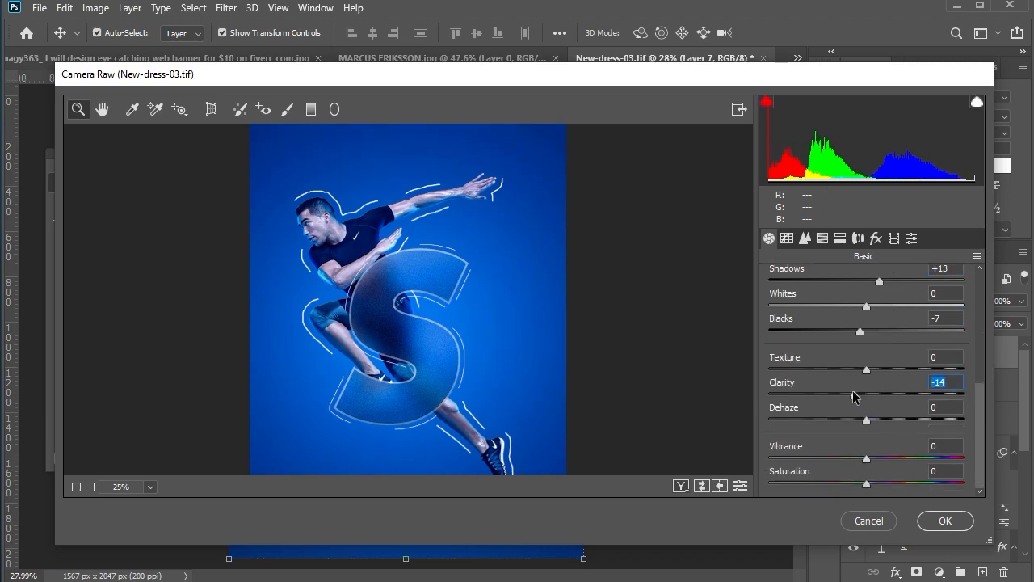
pyautogui.moveTo(867, 483); pyautogui.dragTo(883, 487)
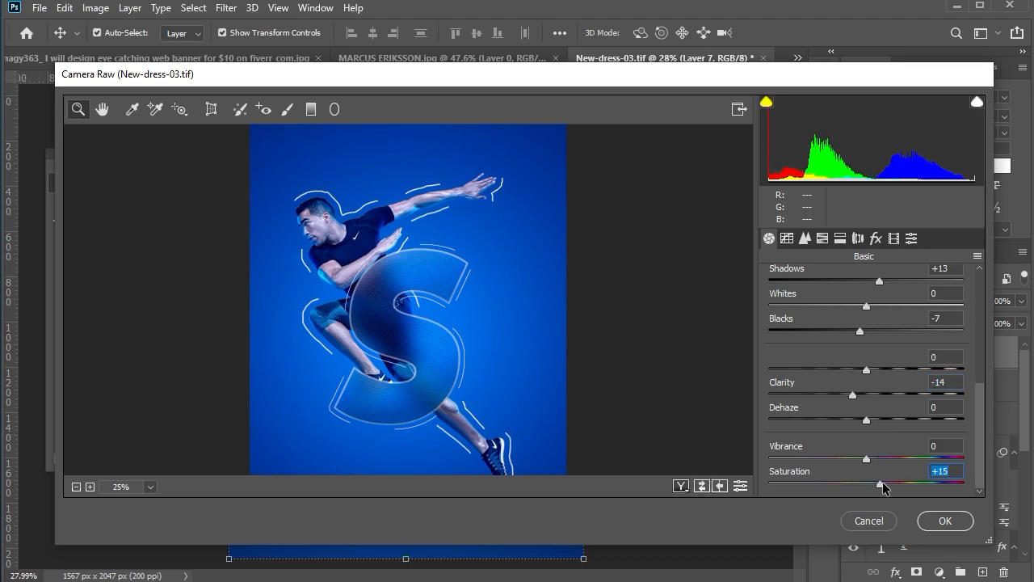
# Shift the hue of the blues slightly in the HSL adjustments and set the Blues luminance to +7.
pyautogui.click(822, 239)
pyautogui.moveTo(870, 446); pyautogui.dragTo(873, 473)
pyautogui.click(850, 281)
pyautogui.click(897, 281)
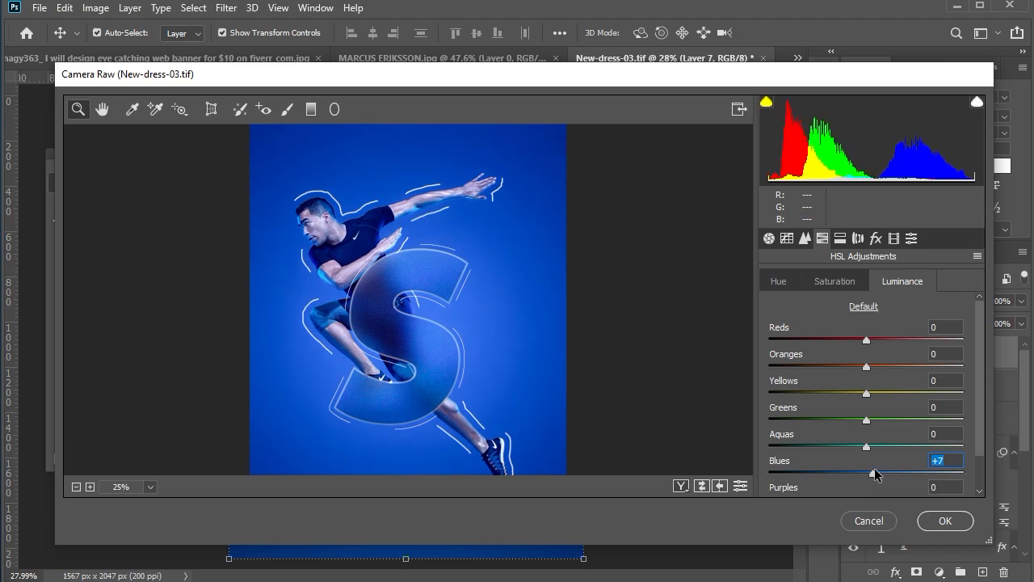
# Tint the highlights blue with split toning at a low saturation.
pyautogui.click(840, 238)
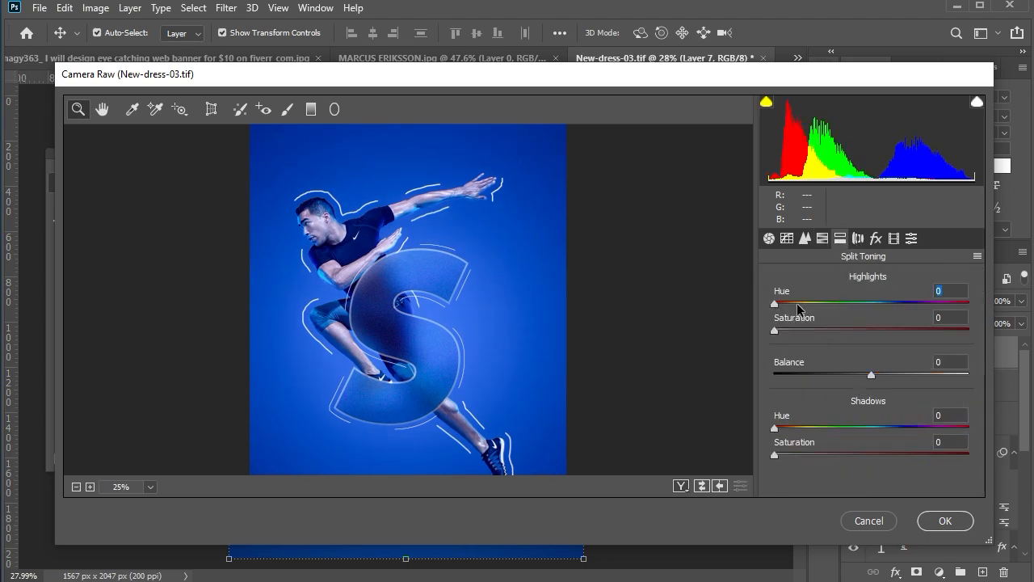
pyautogui.moveTo(774, 304); pyautogui.dragTo(890, 305)
pyautogui.moveTo(775, 332)
pyautogui.mouseDown()
pyautogui.moveTo(785, 334)
pyautogui.moveTo(782, 315)
pyautogui.mouseUp()
# Add grain with amount 5 and a very slight dark post-crop vignette, and apply the Camera Raw filter.
pyautogui.click(876, 237)
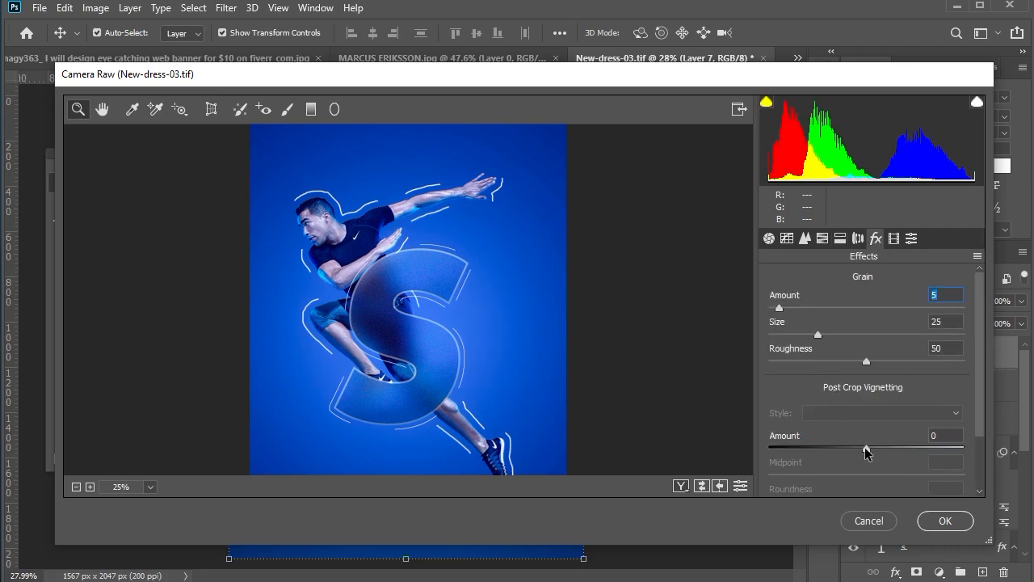
pyautogui.moveTo(867, 448); pyautogui.dragTo(862, 451)
pyautogui.click(944, 520)
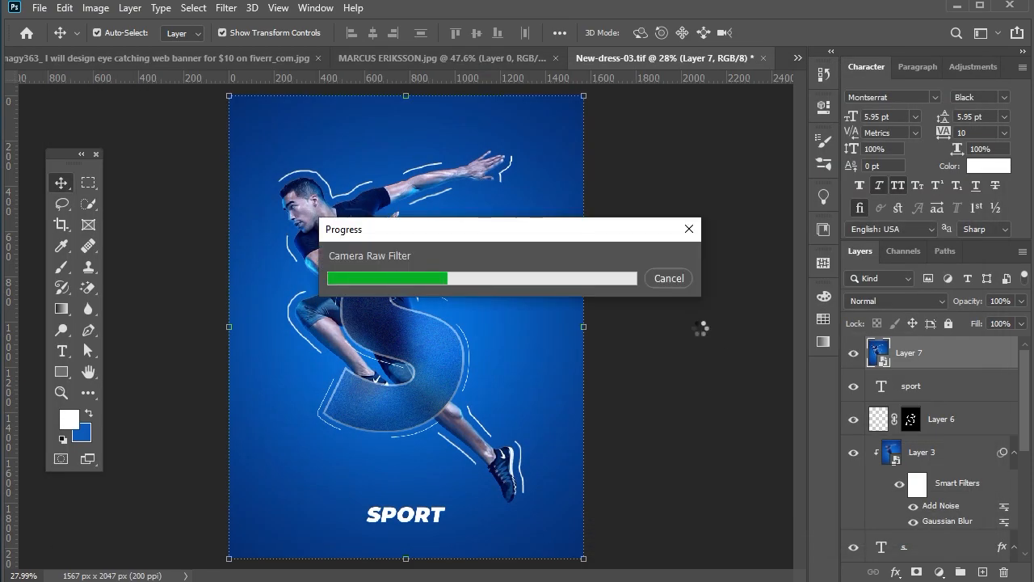